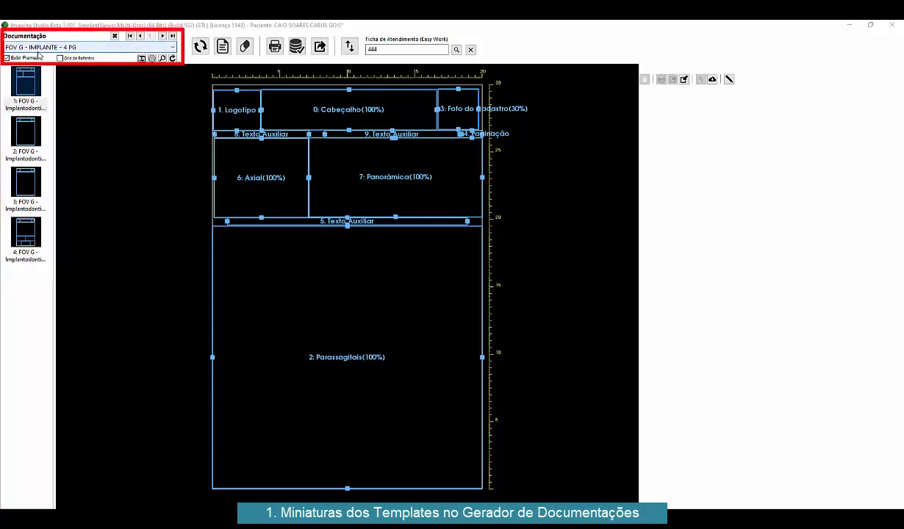
Look through the four page templates of the FOV G - IMPLANTE - 4 PG documentation
click(29, 83)
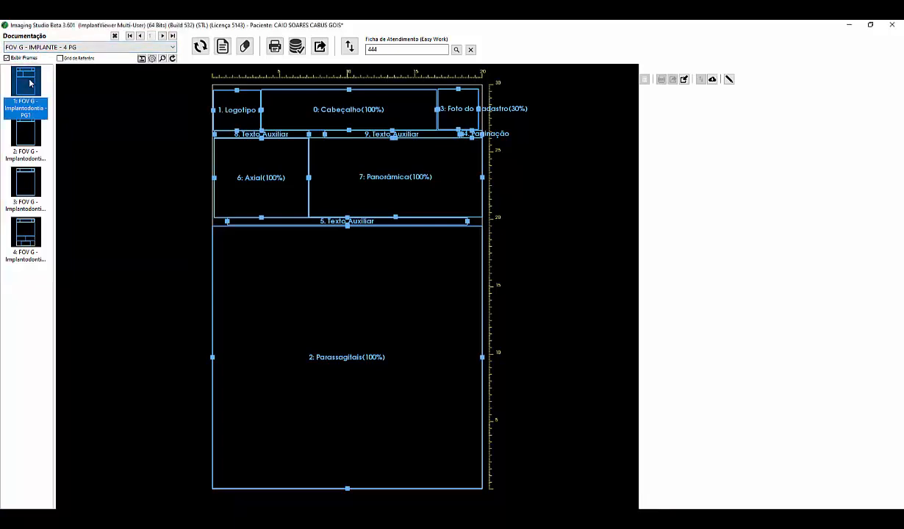
click(24, 136)
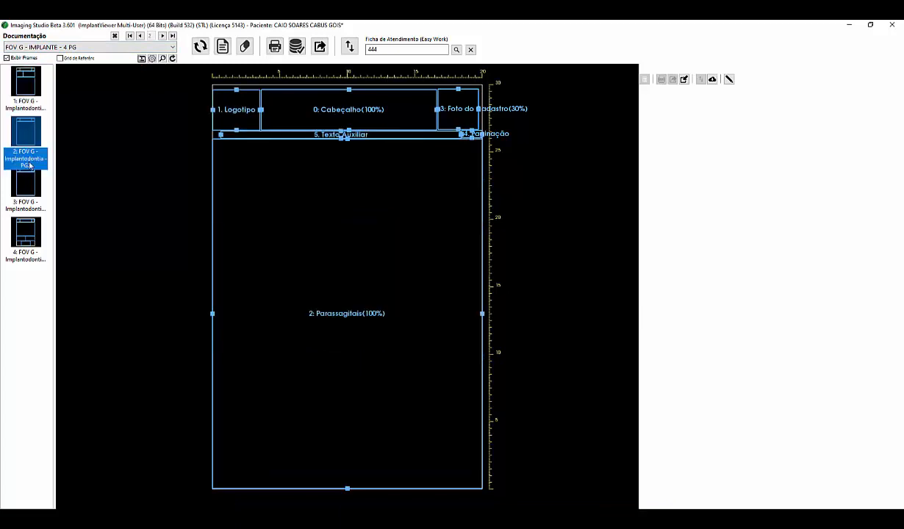
click(29, 183)
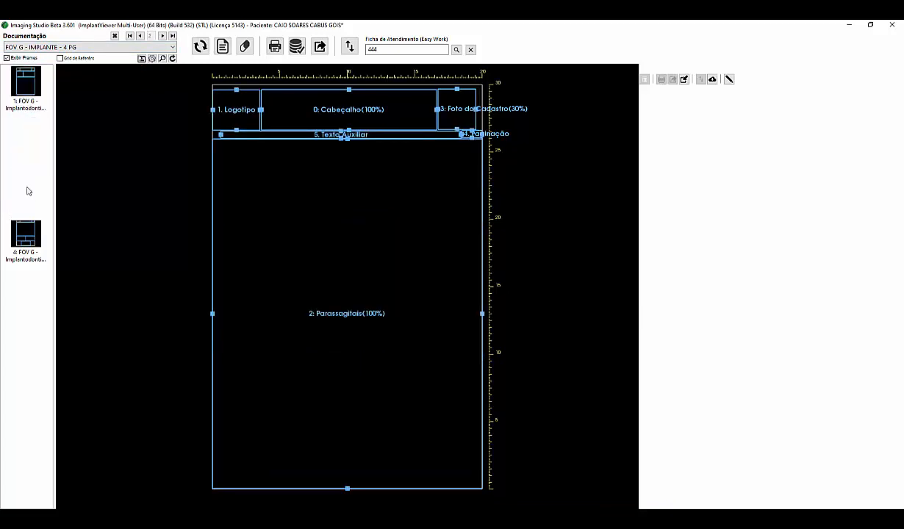
click(20, 234)
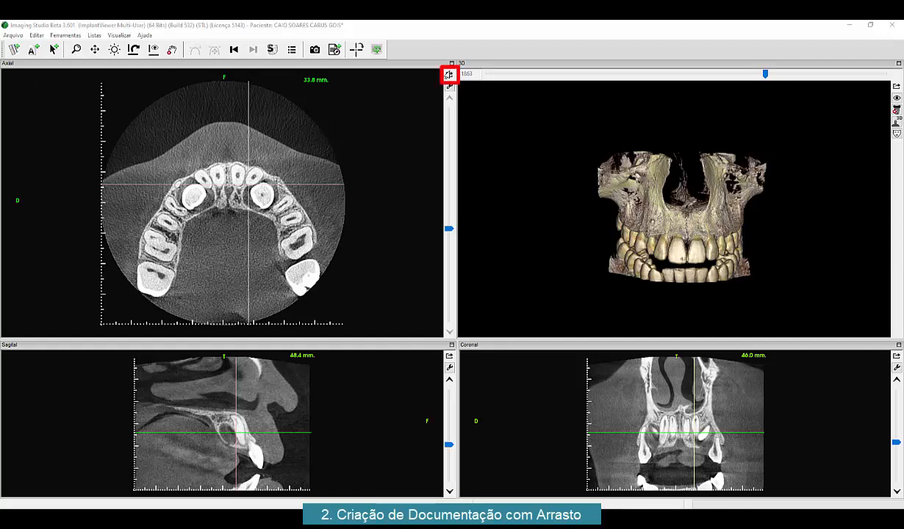
Place the axial view in the Axial frame of documentation page 1 and accept the header information
click(449, 75)
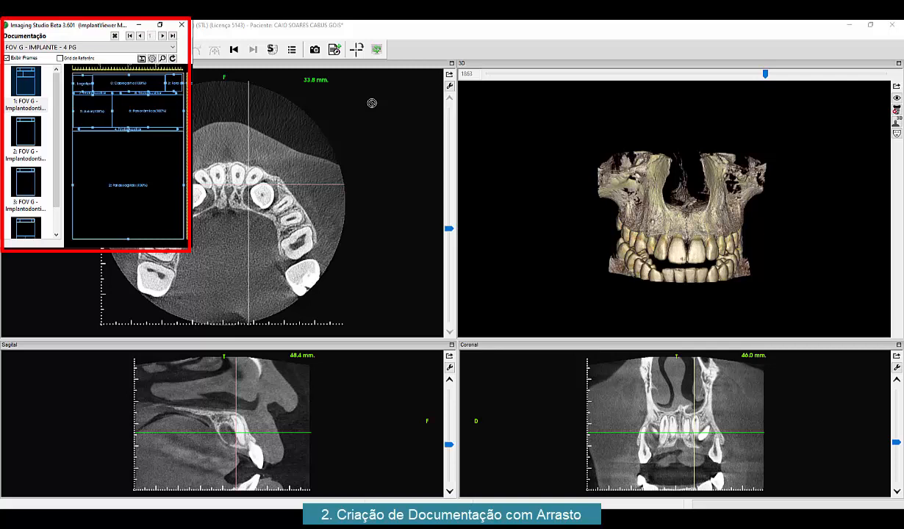
drag(371, 104, 87, 115)
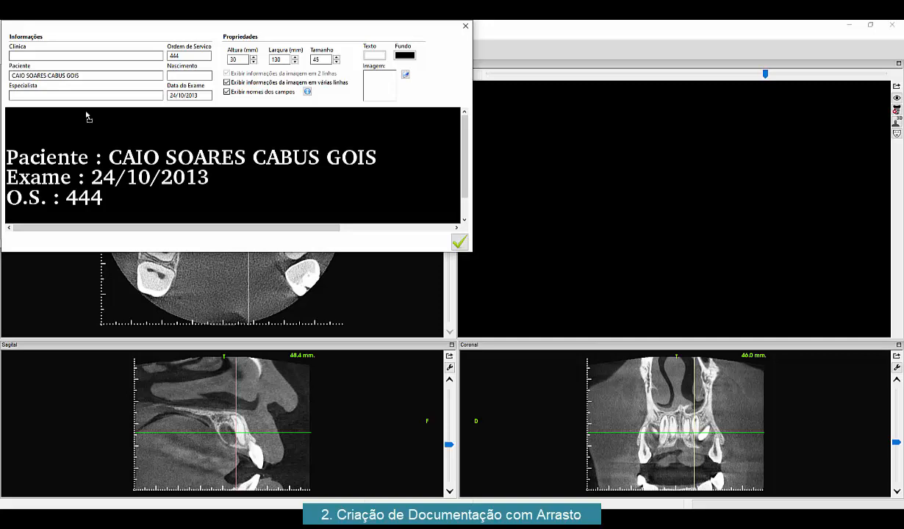
click(458, 242)
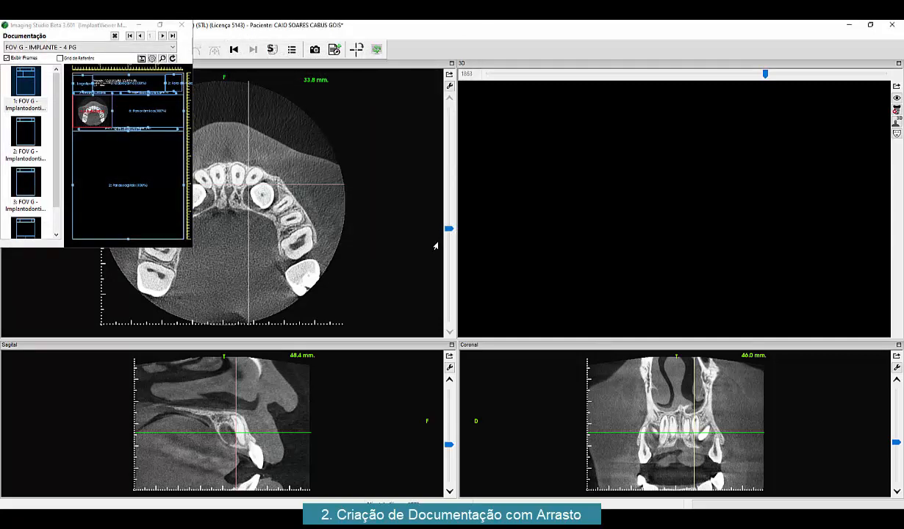
Switch the workspace to the Parassagitais layout and send the panoramic view to the Panorâmica frame of page 1
click(376, 49)
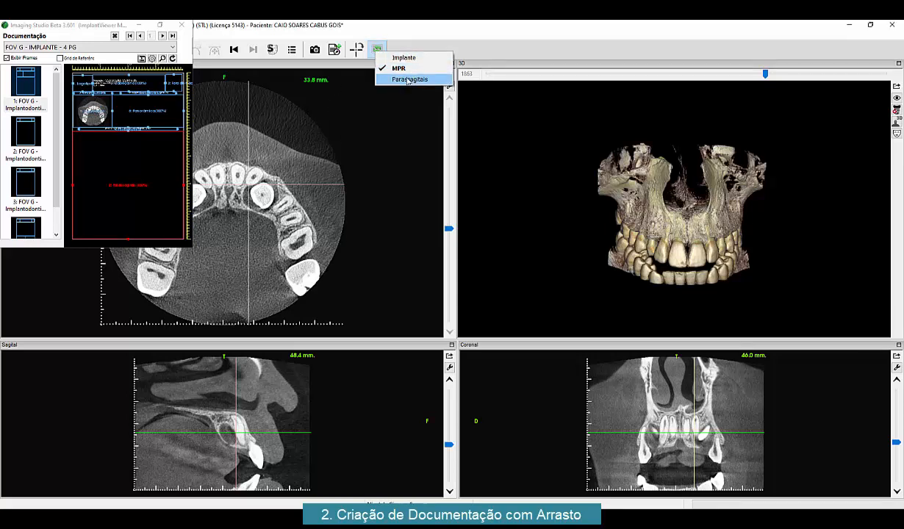
click(408, 80)
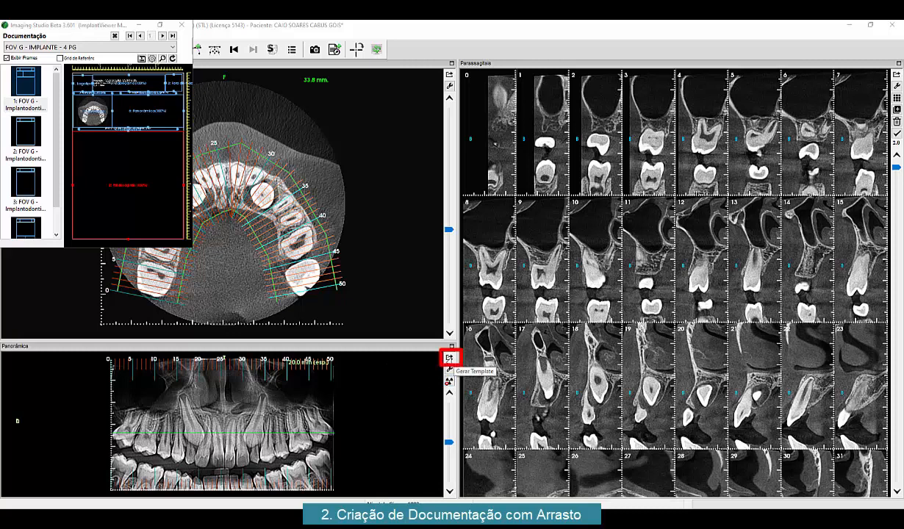
click(449, 358)
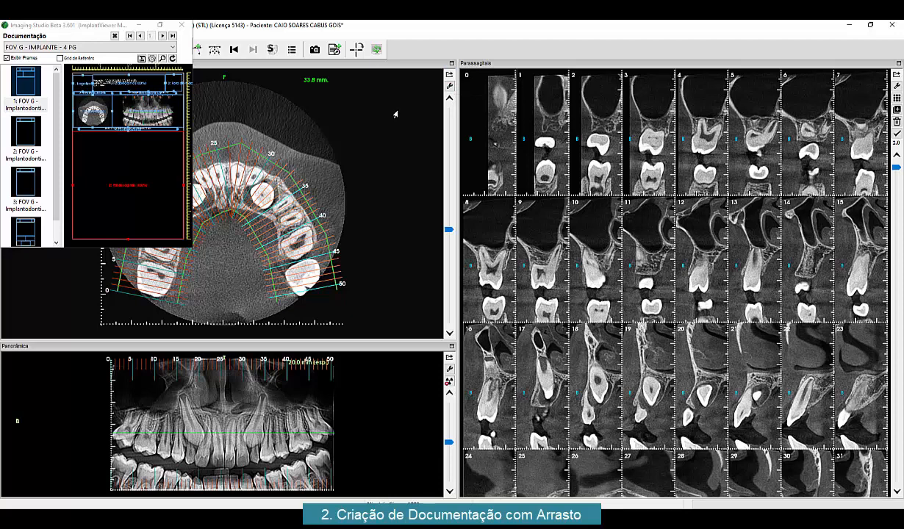
Enlarge the documentation window, send the axial view to its image list and place that image in the Axial frame
click(160, 25)
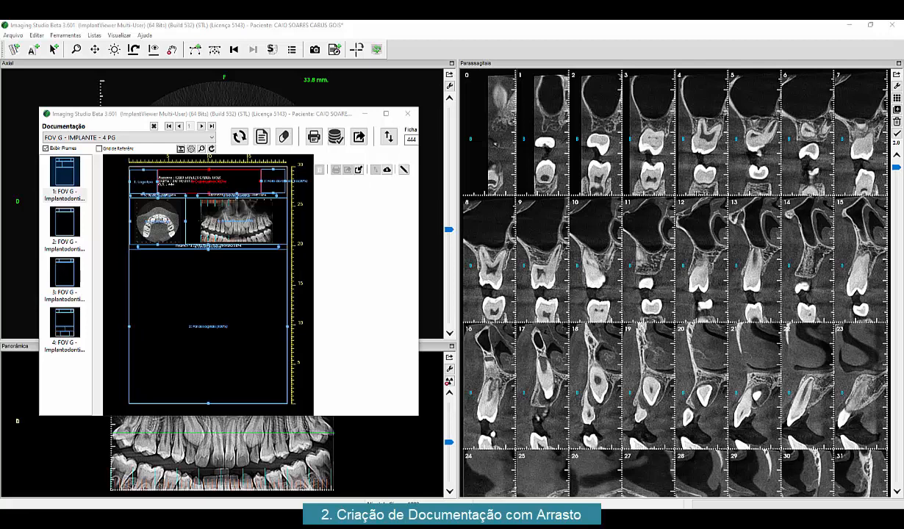
click(274, 180)
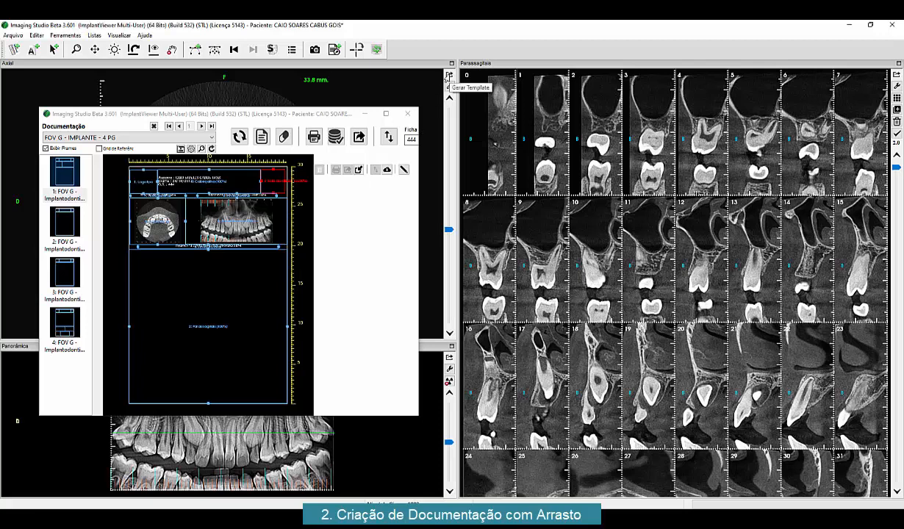
click(448, 76)
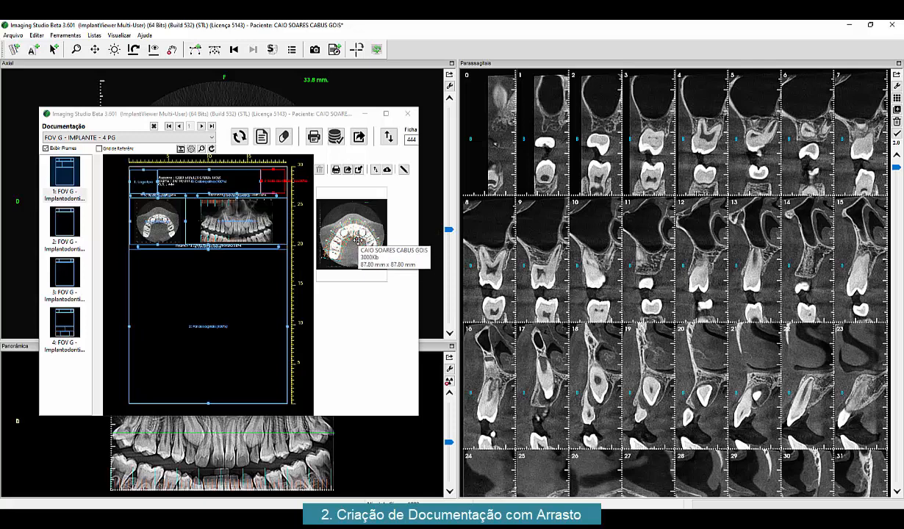
click(359, 239)
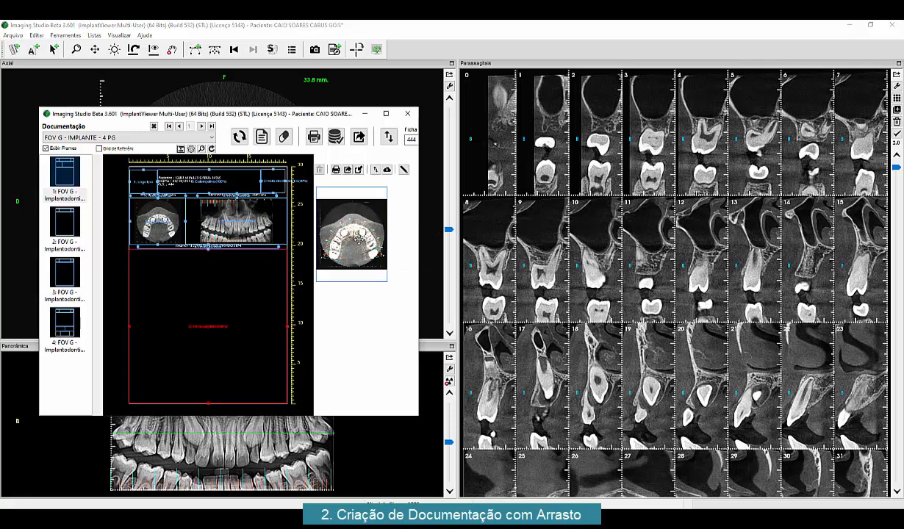
drag(359, 238, 155, 222)
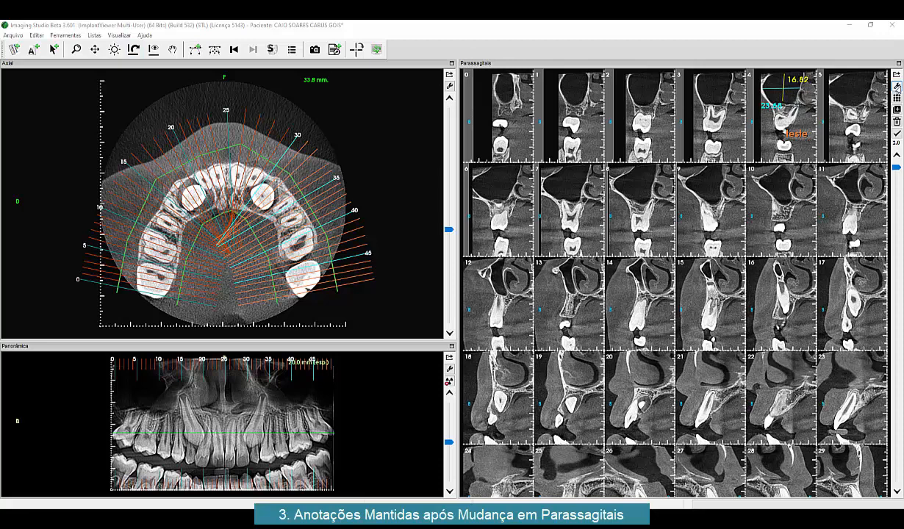
Reduce the parasagittal slice display to 4 columns
click(895, 87)
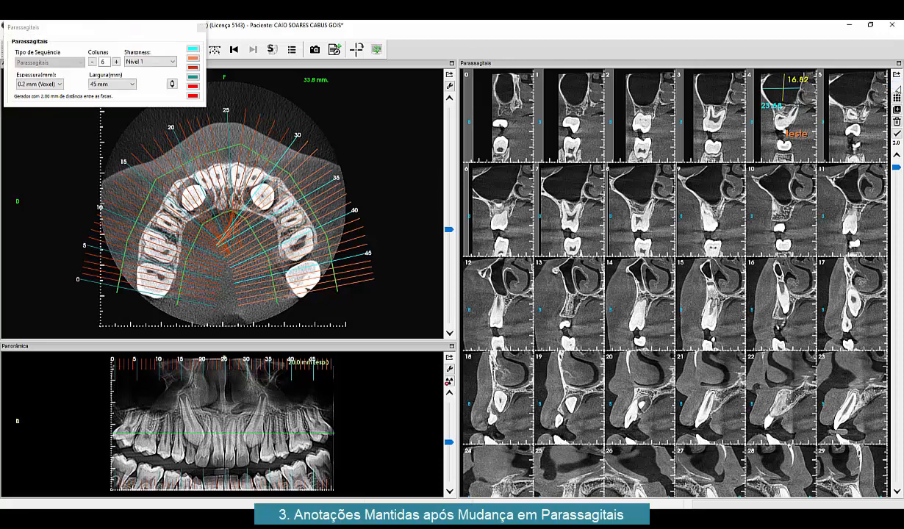
click(92, 63)
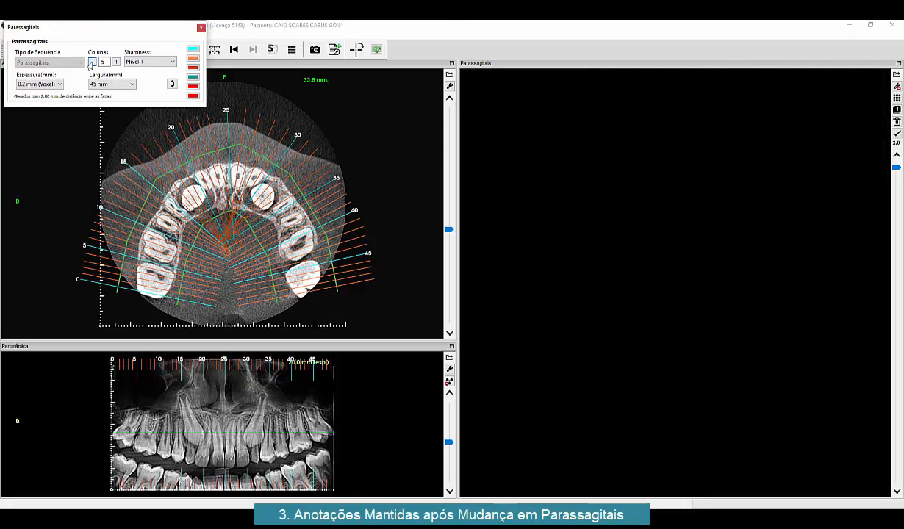
click(91, 63)
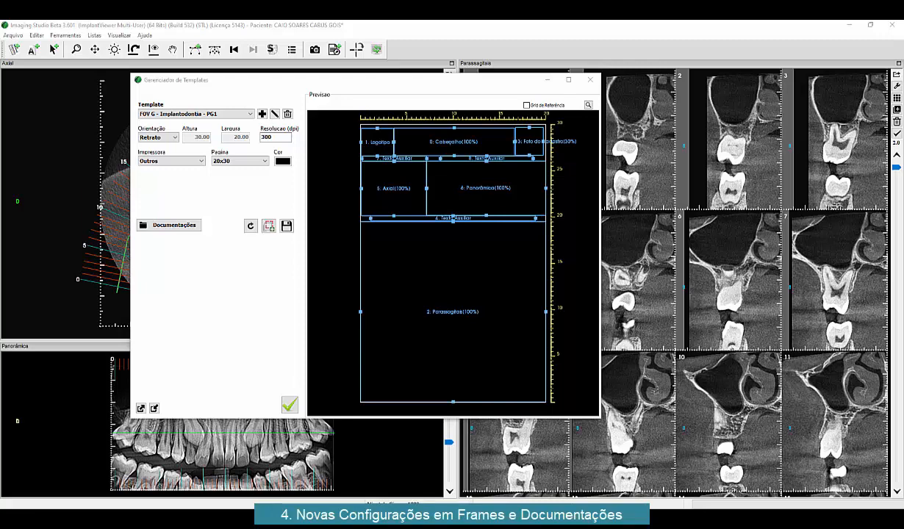
Inspect the Axial frame's properties in the FOV G - Implantodontia - PG1 template, including the resize-to-fill option
right_click(384, 178)
click(410, 232)
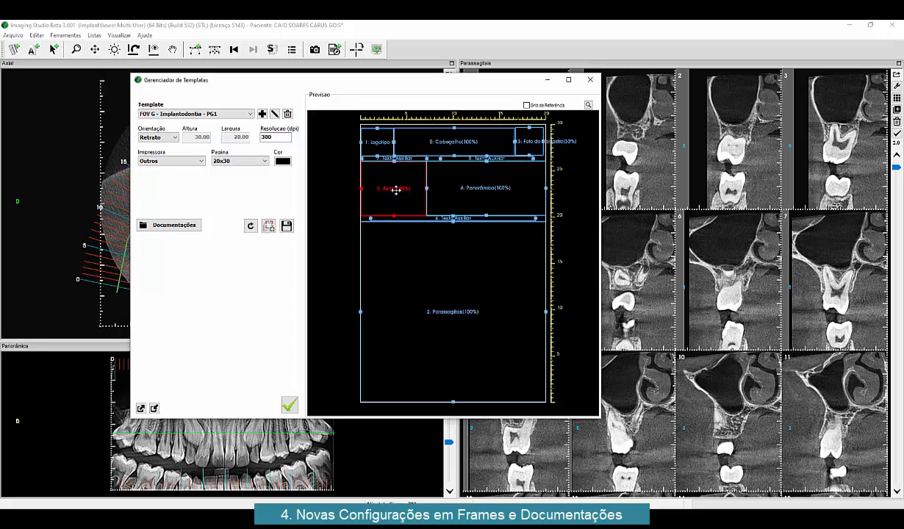
right_click(396, 190)
click(426, 241)
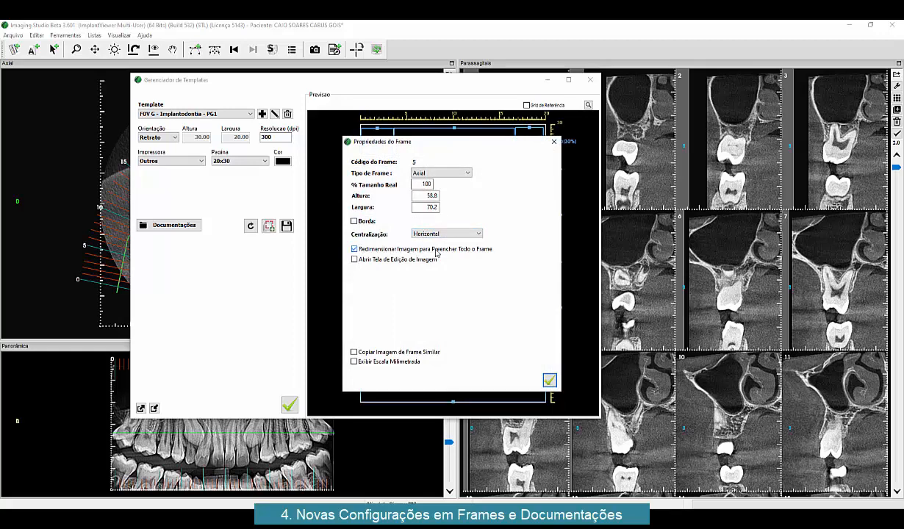
click(553, 145)
Inspect the Panorâmica frame's properties, including the image editing screen option, and close the template manager
right_click(474, 181)
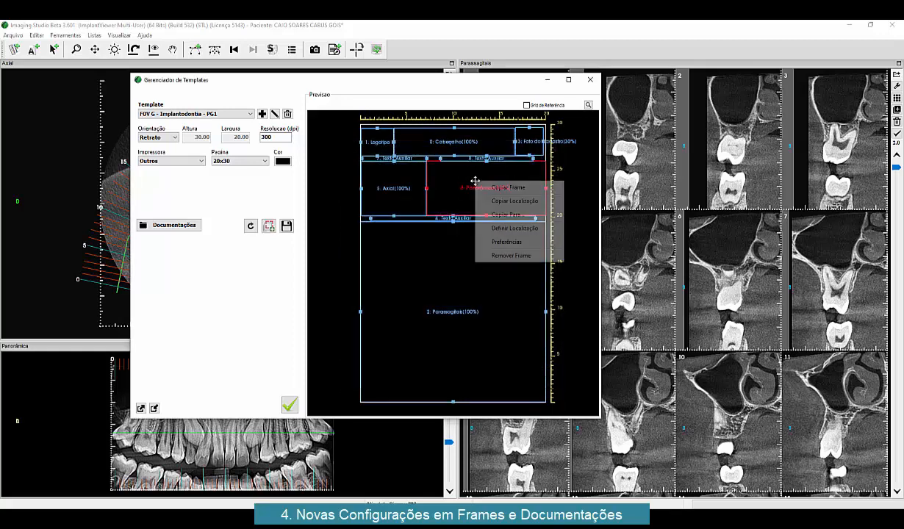
click(502, 243)
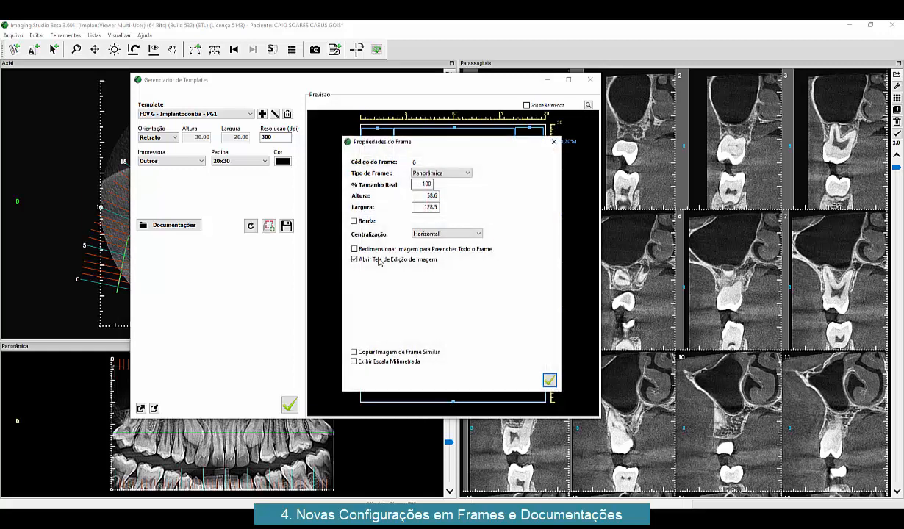
click(555, 141)
click(589, 81)
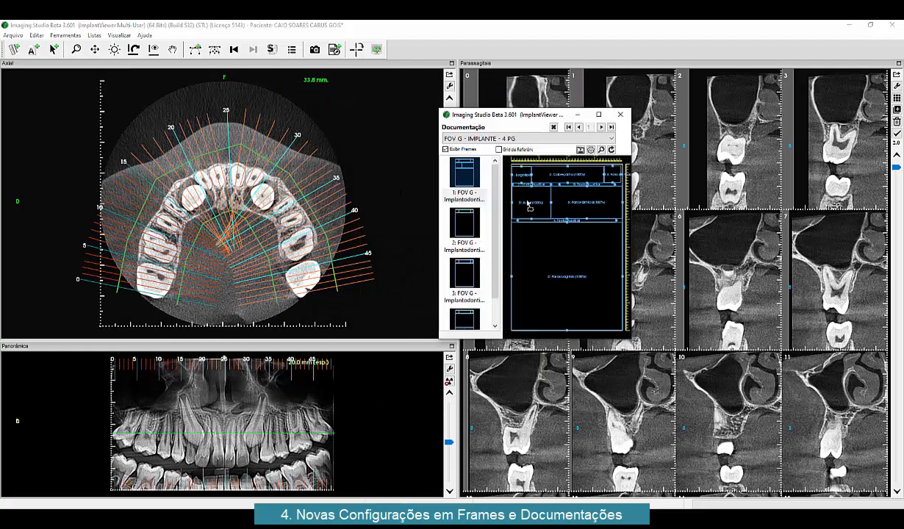
Place the axial view in the Axial frame, accept the header information, and send the panoramic view to the Panorâmica frame
double_click(527, 203)
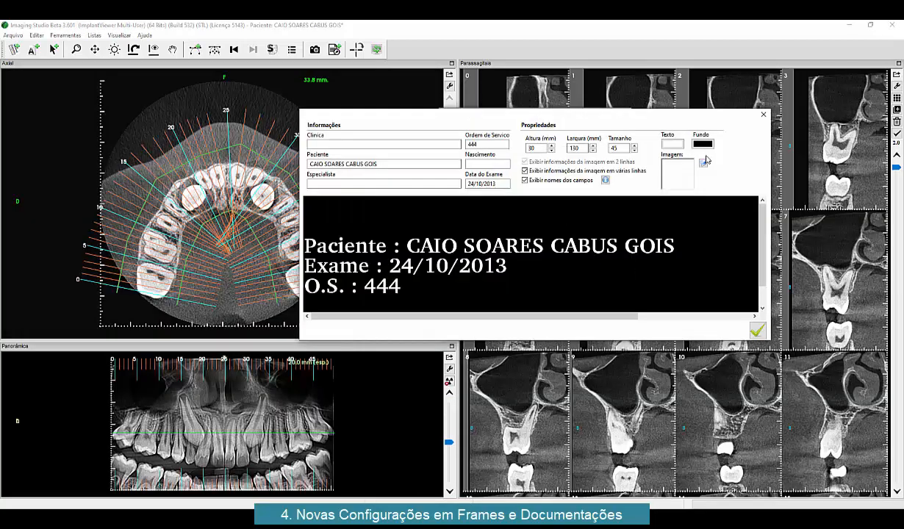
click(758, 331)
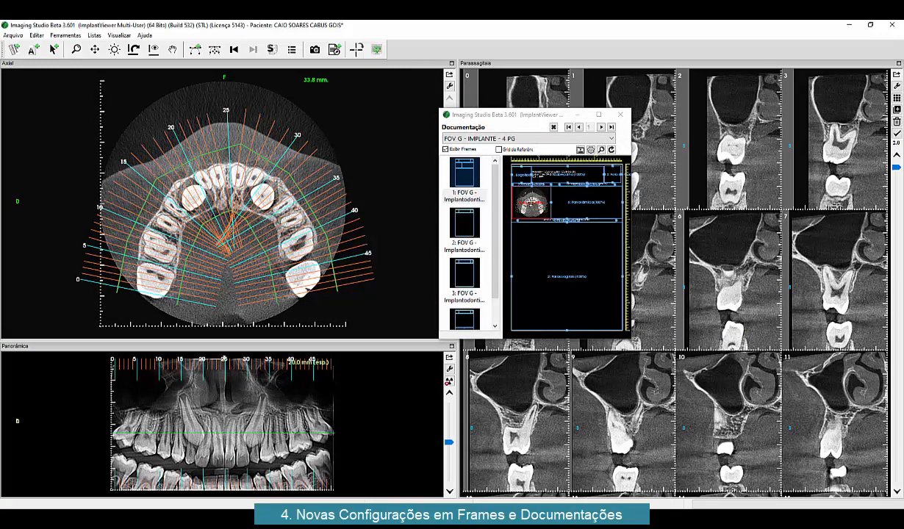
drag(501, 112, 213, 79)
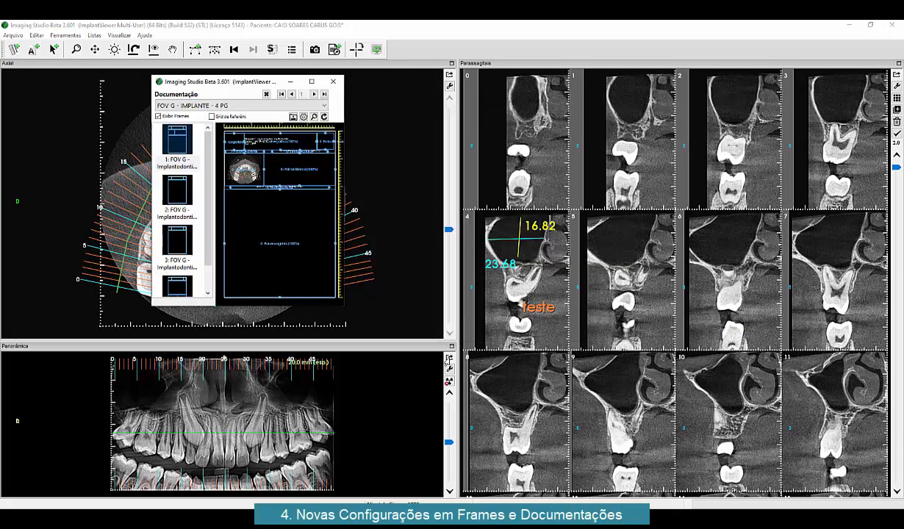
drag(448, 359, 287, 174)
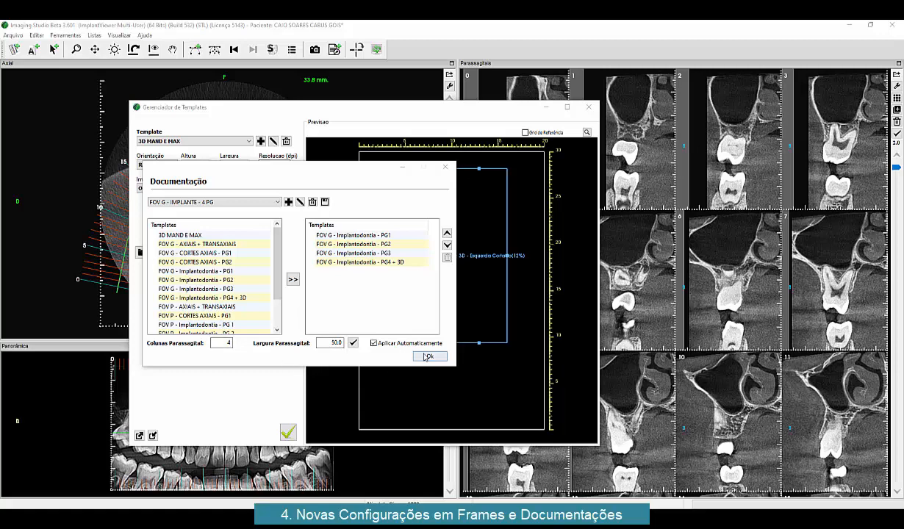
Place the parasagittal slices in the Parassagitais frame of page 1 and close the documentation window
drag(448, 197, 513, 208)
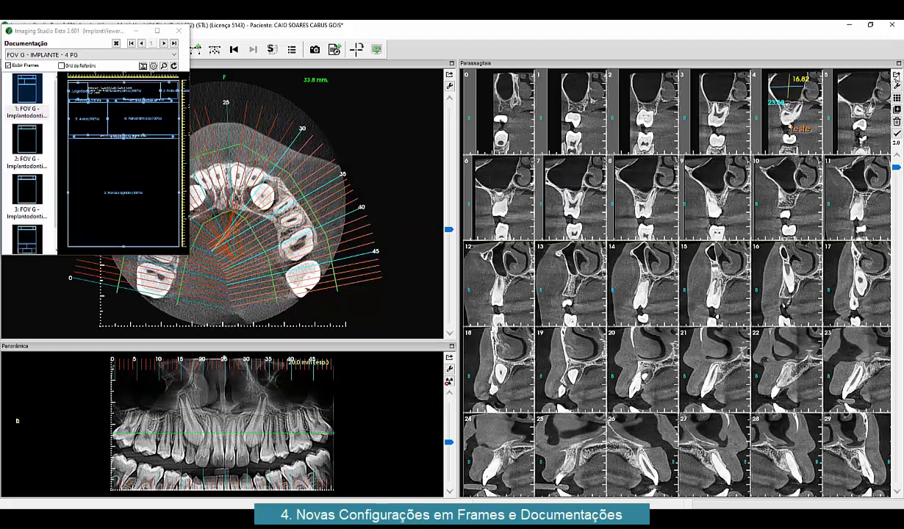
click(134, 175)
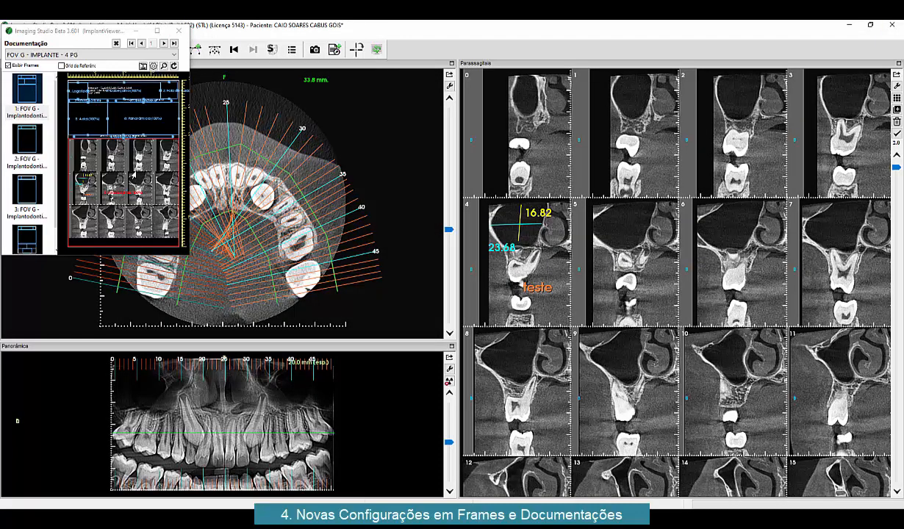
right_click(119, 153)
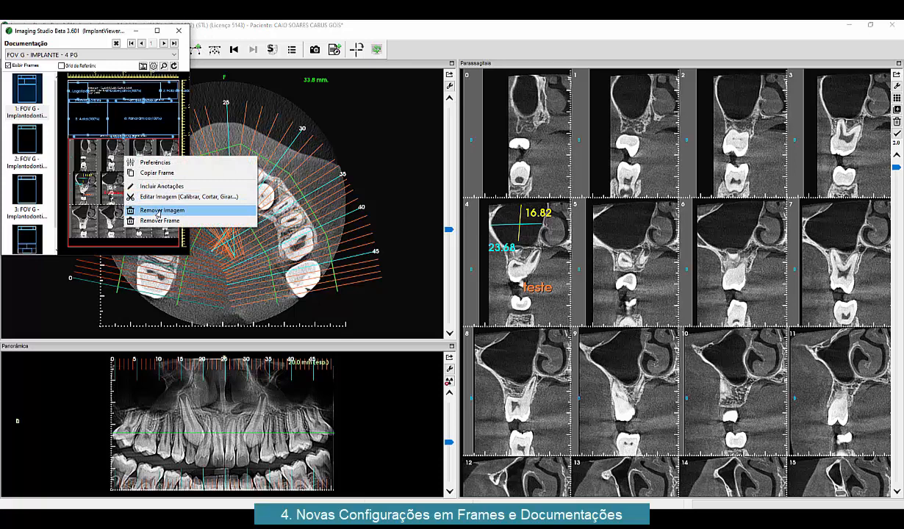
click(83, 31)
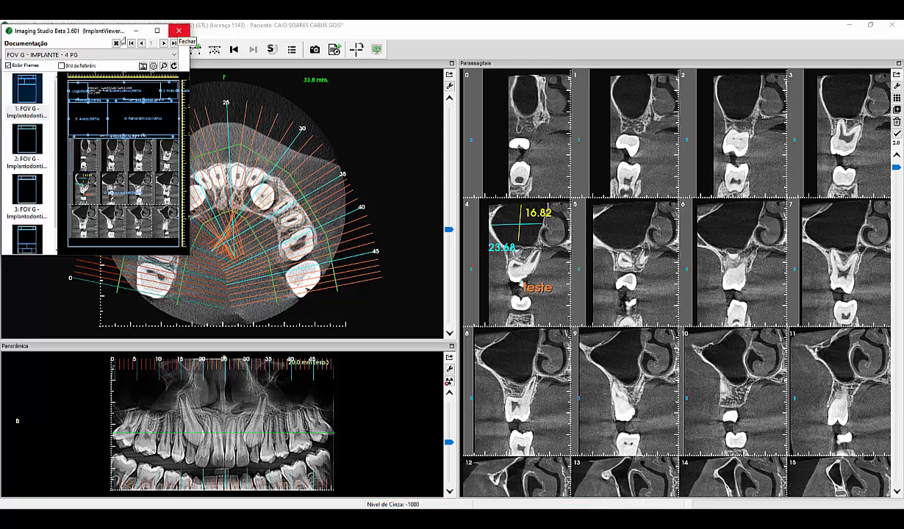
click(176, 31)
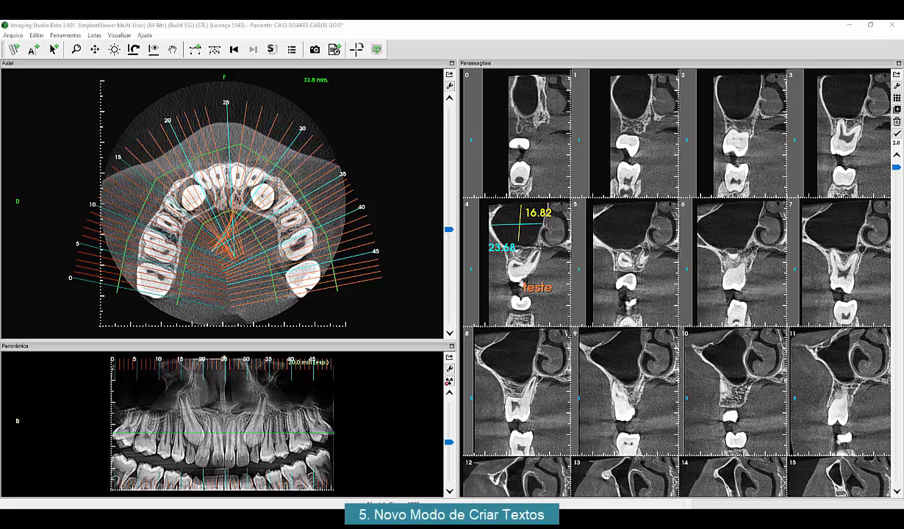
Create the text "reg 21" with mouse placement (Criar com o mouse) enabled and place it on parasagittal slices 25, 26 and 27
click(34, 50)
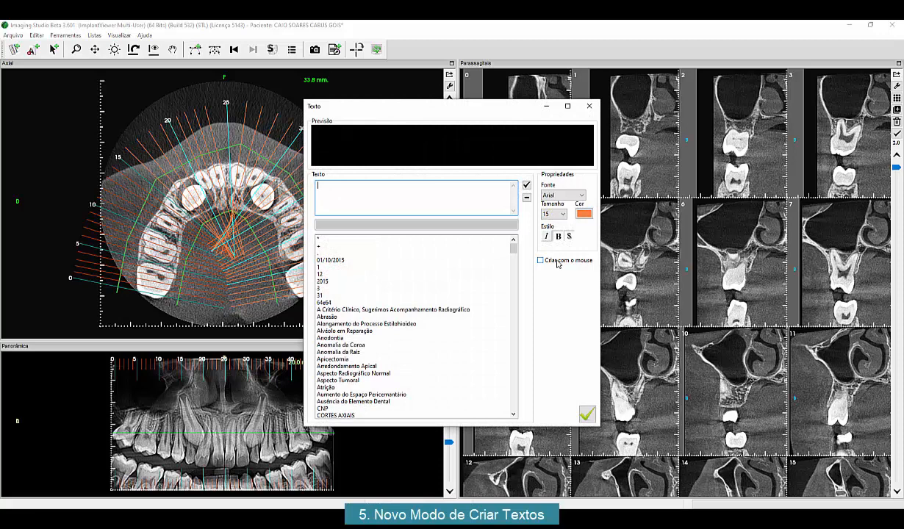
click(558, 263)
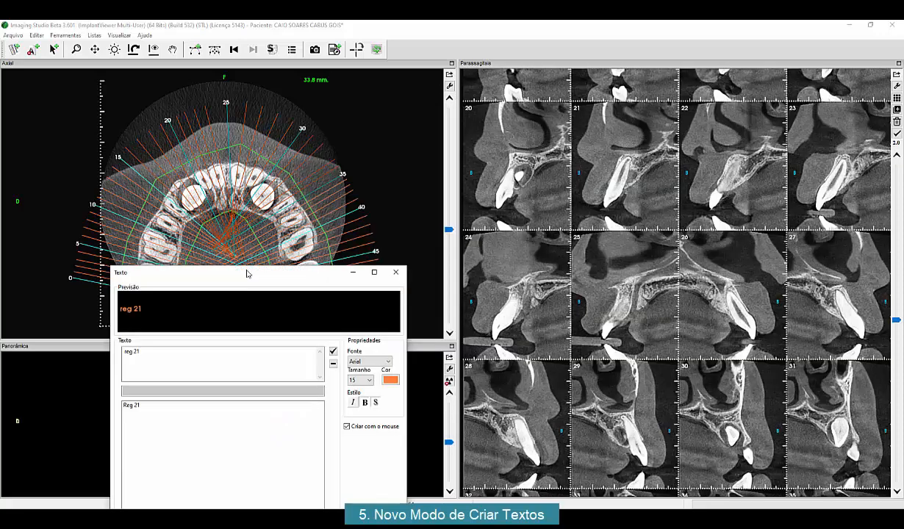
drag(249, 268, 243, 241)
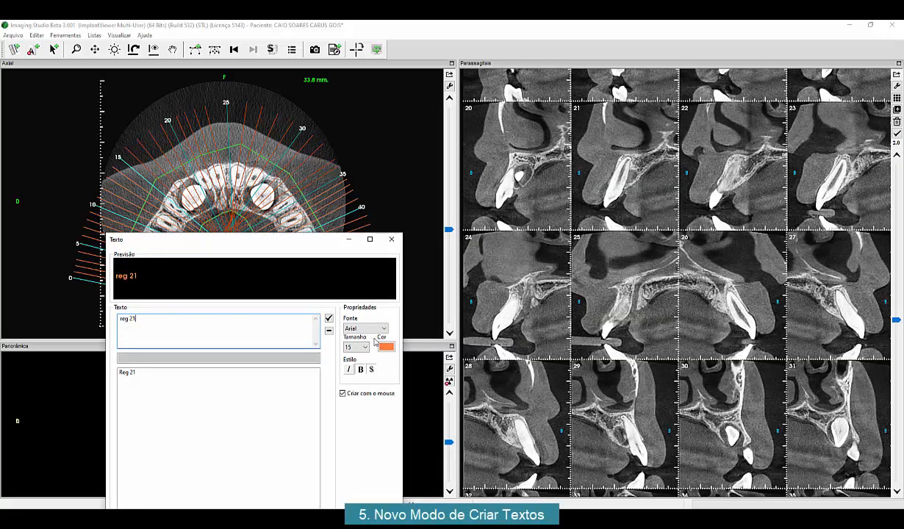
click(599, 328)
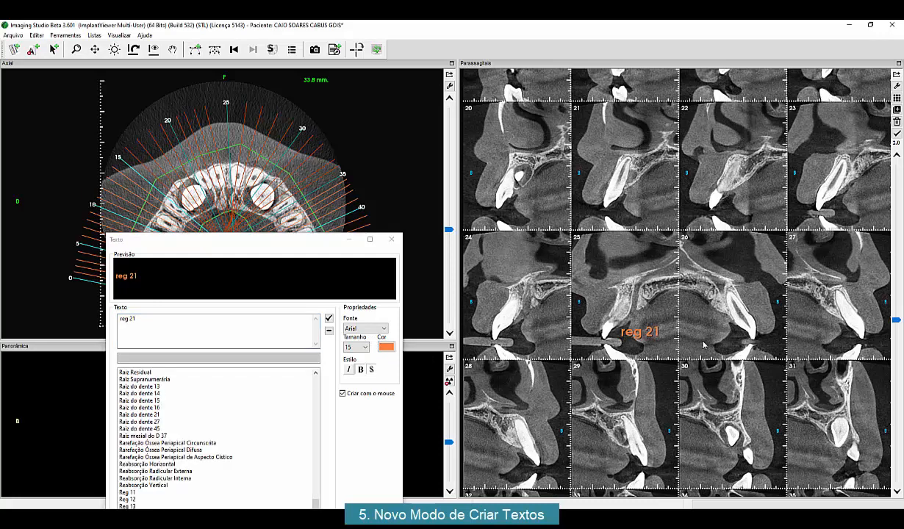
click(678, 321)
click(791, 318)
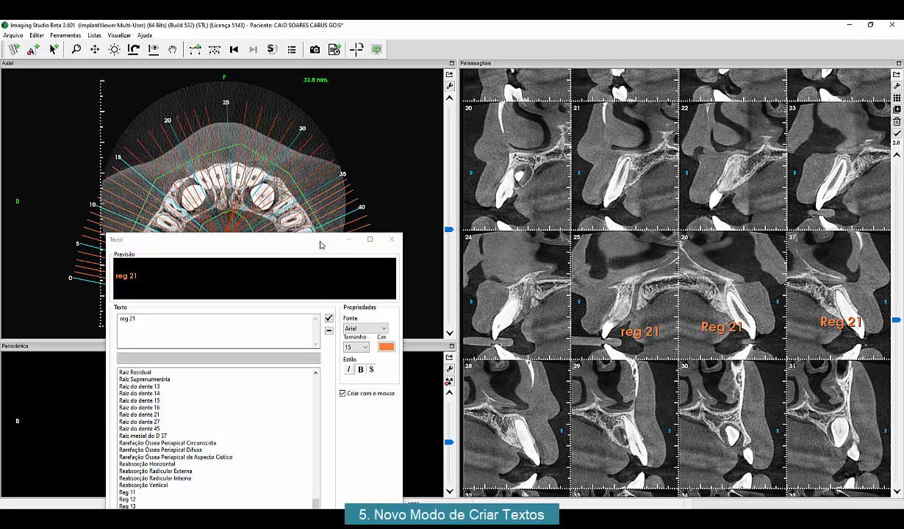
click(391, 238)
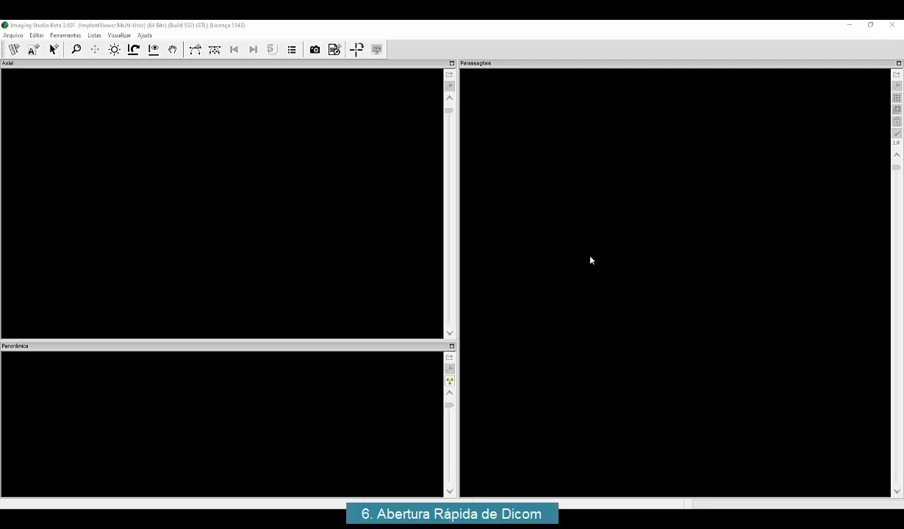
Load the patient's folder from Devel\Dicom through the Imaging Studio desktop shortcut, and close the resulting project
click(849, 24)
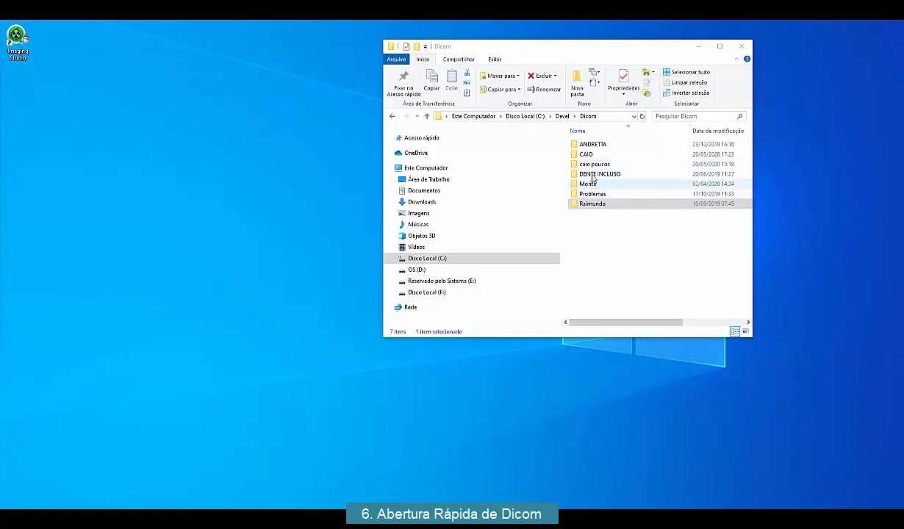
drag(586, 154, 17, 41)
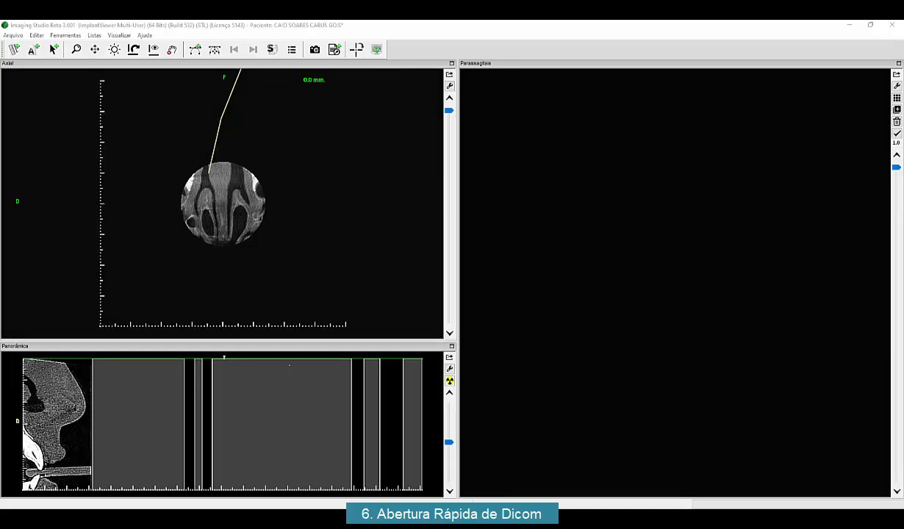
click(13, 36)
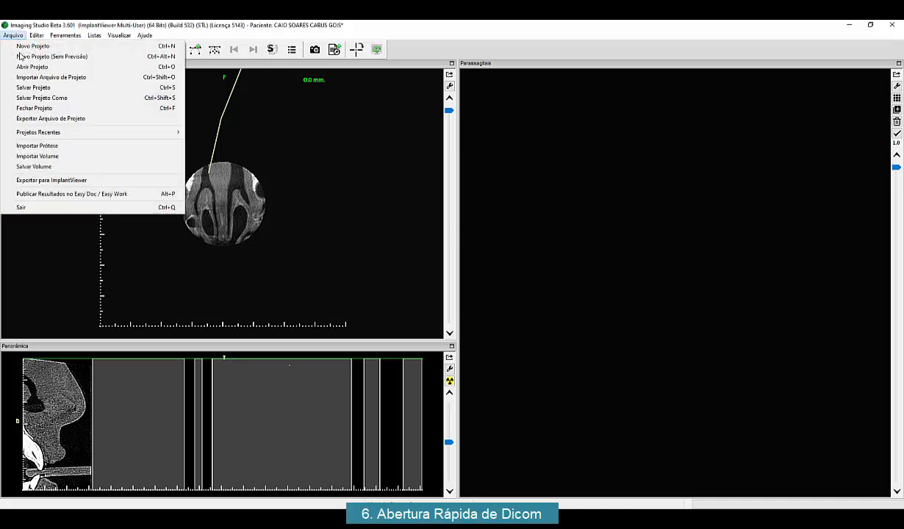
click(36, 108)
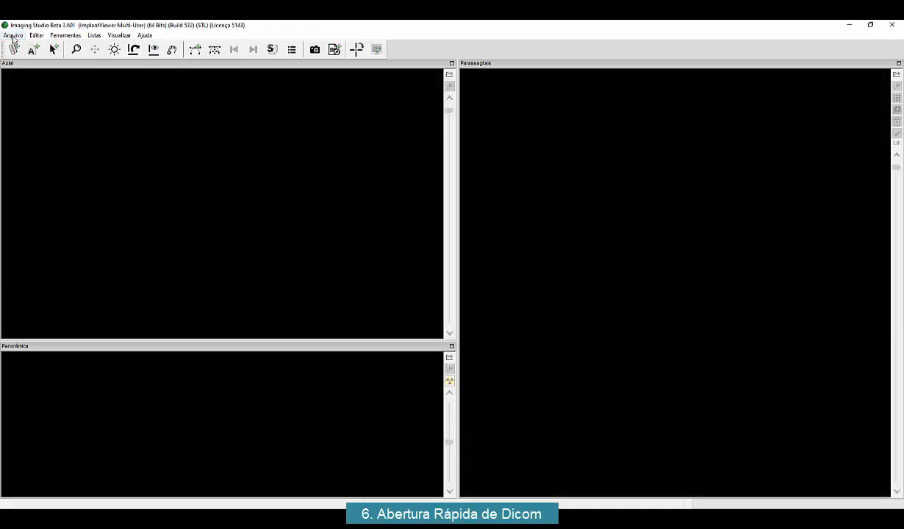
Start a new project without preview (Novo Projeto Sem Previsão)
click(13, 35)
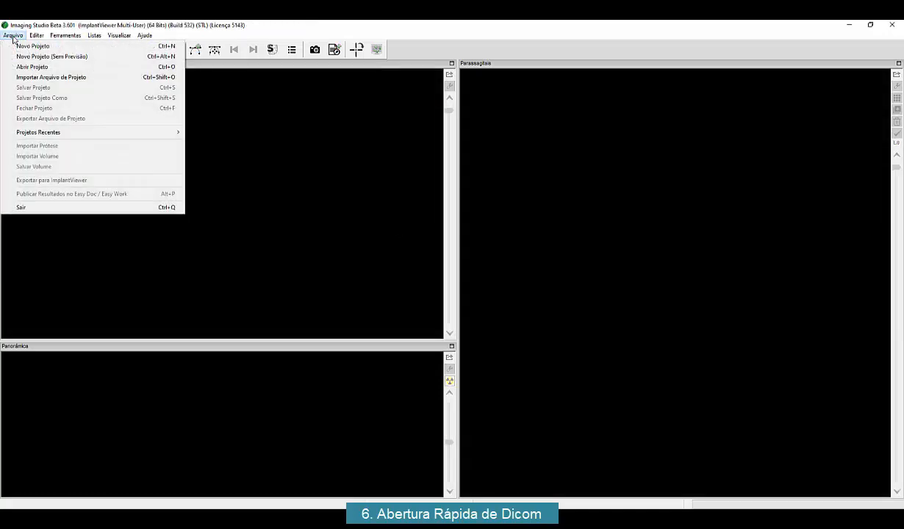
click(104, 57)
click(357, 274)
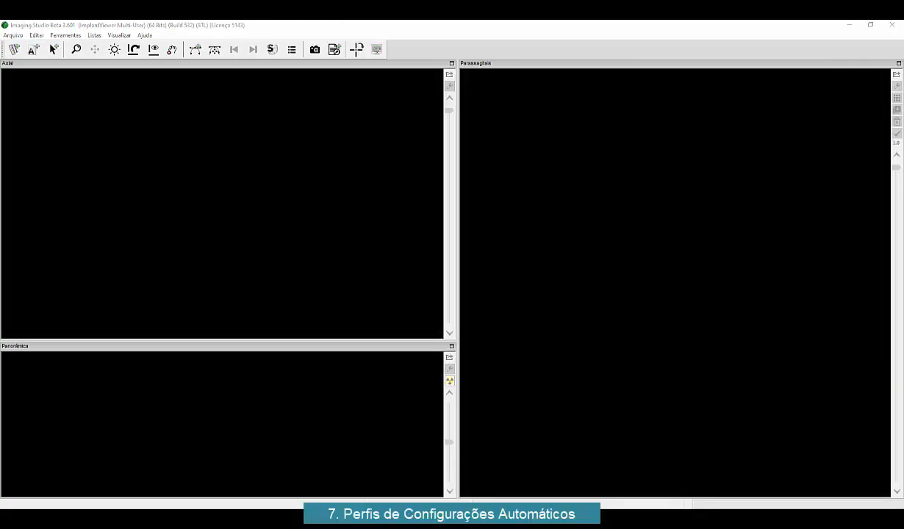
Inspect the MPR, panoramic and parasagittal settings of the automatic profile SOREDEX (Cranex3D), including the Sharpness filter presets
click(36, 35)
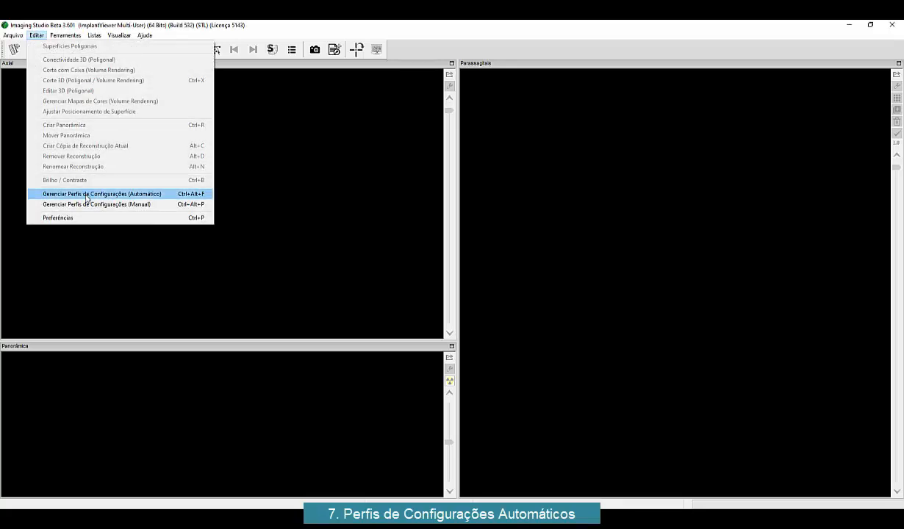
click(87, 194)
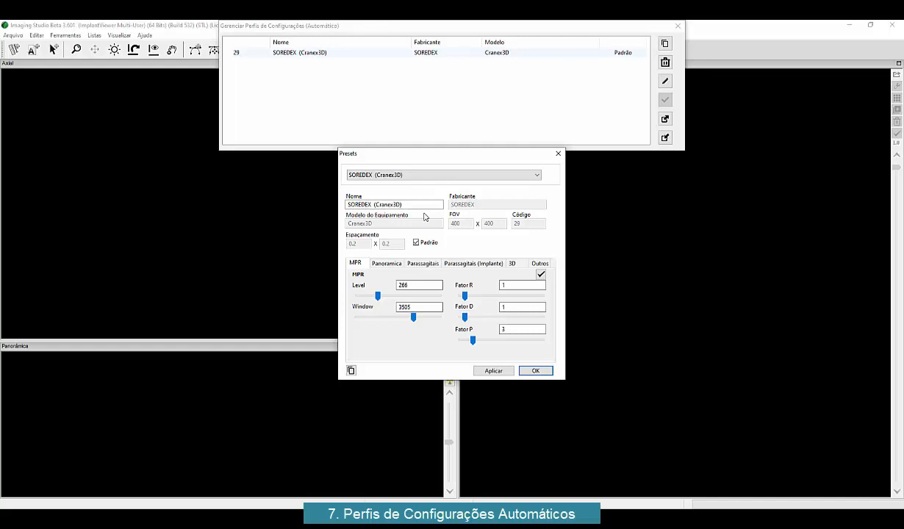
click(384, 263)
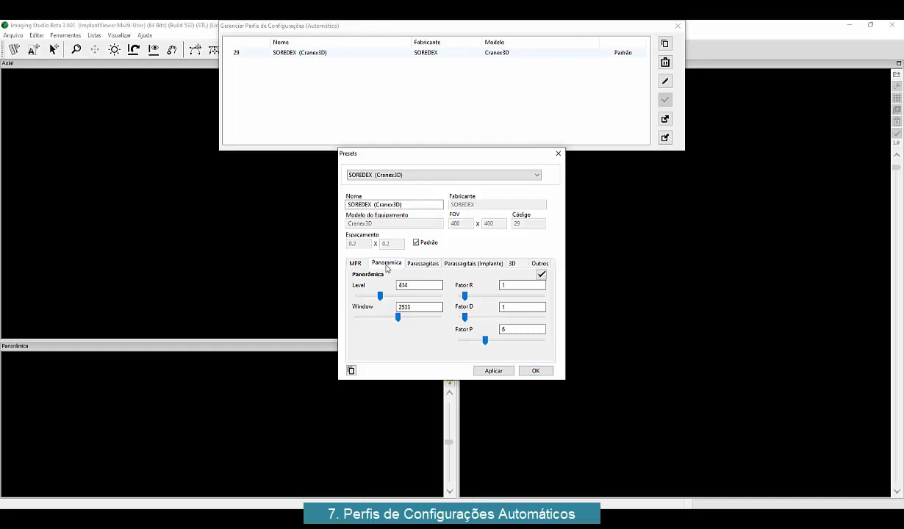
click(421, 264)
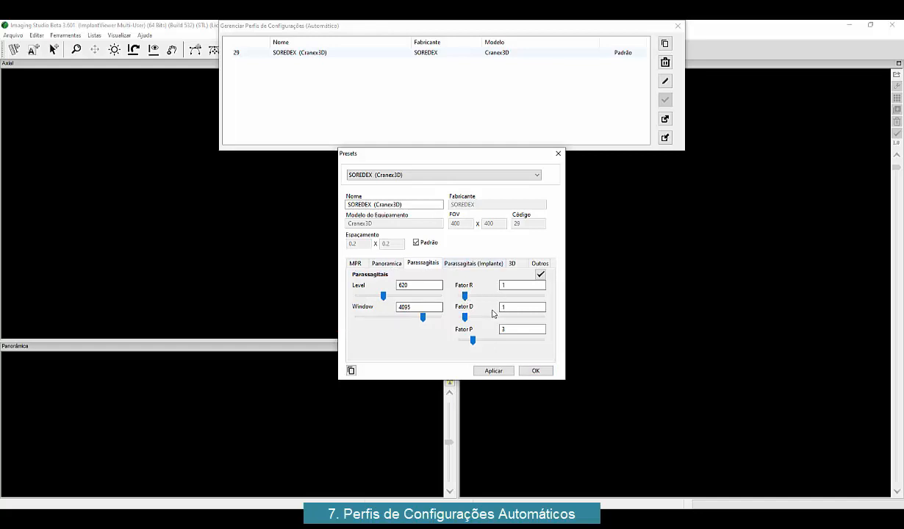
click(542, 278)
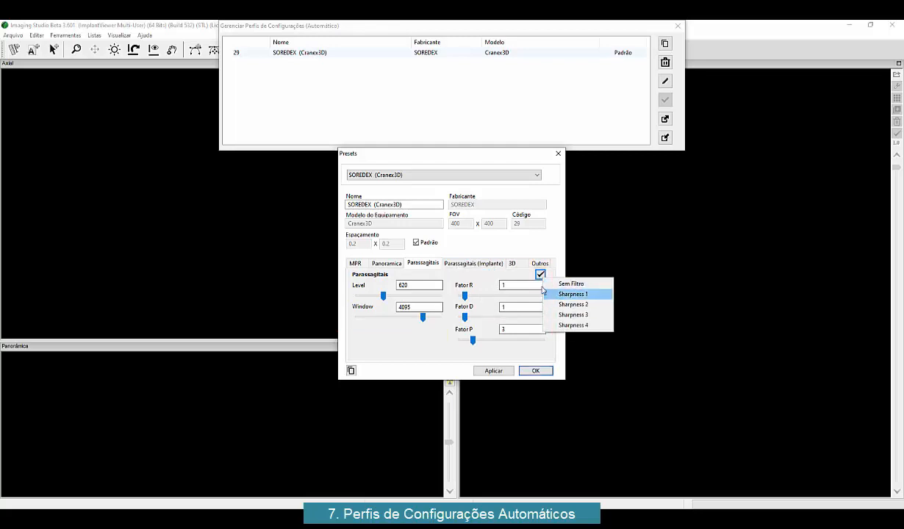
click(577, 294)
Inspect the profile's implant parasagittal and 3D settings, and close the preset and the automatic profile manager
click(467, 264)
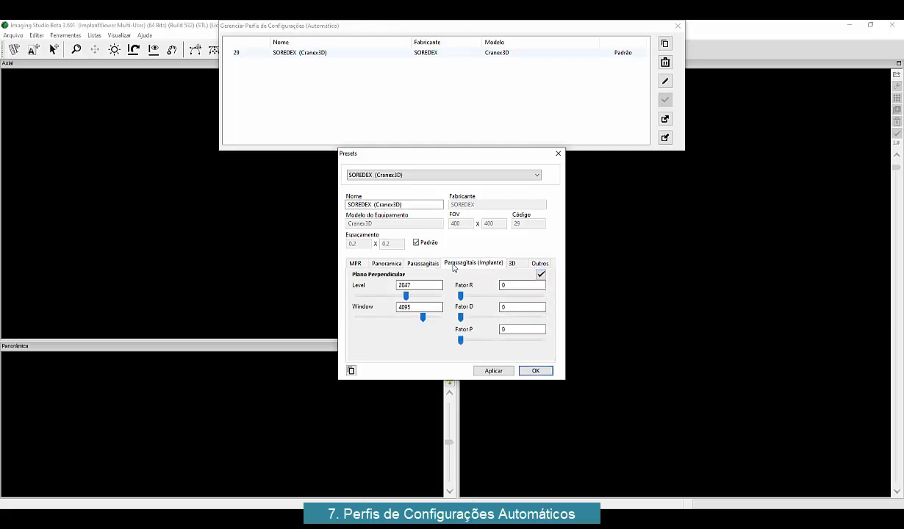
click(513, 263)
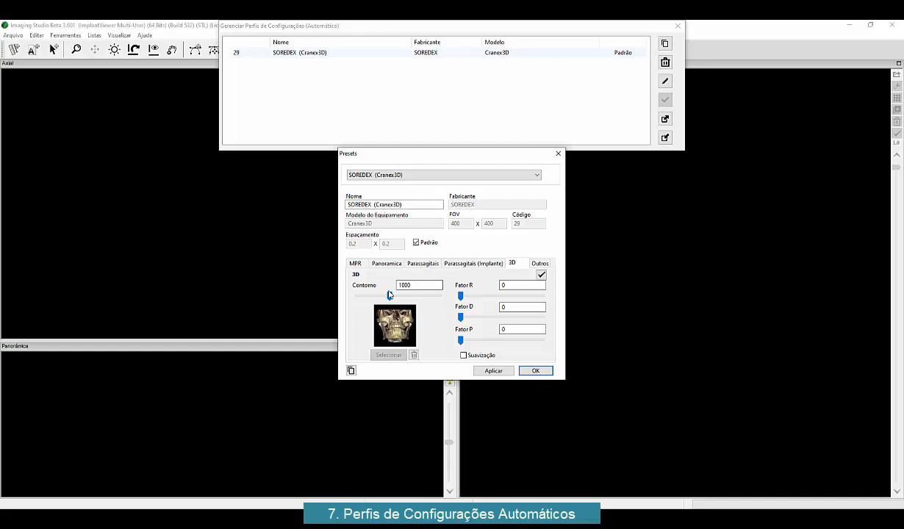
click(558, 153)
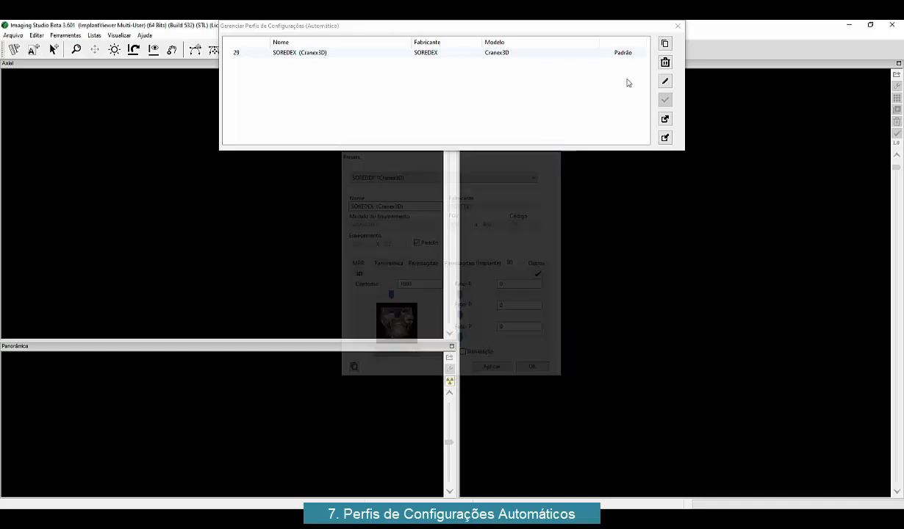
click(678, 28)
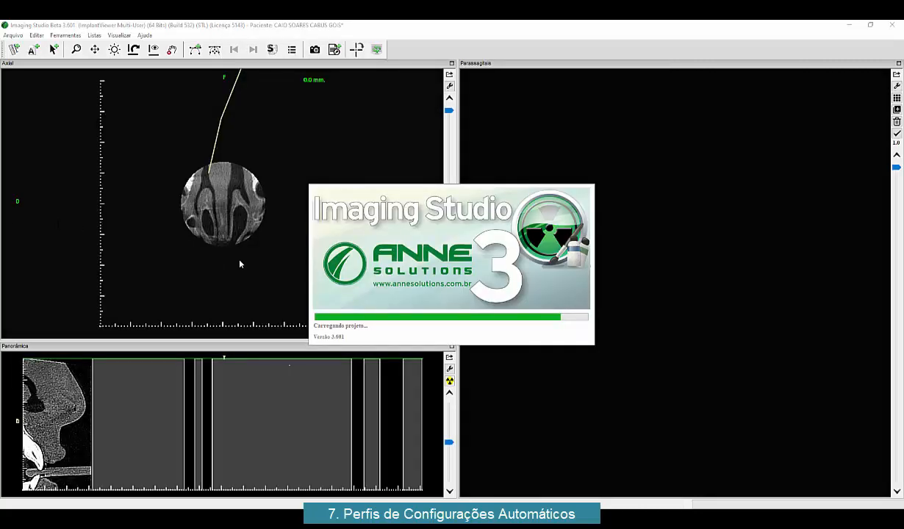
Open the automatic profile manager for the loaded project and select the SOREDEX (Cranex3D) profile
click(56, 36)
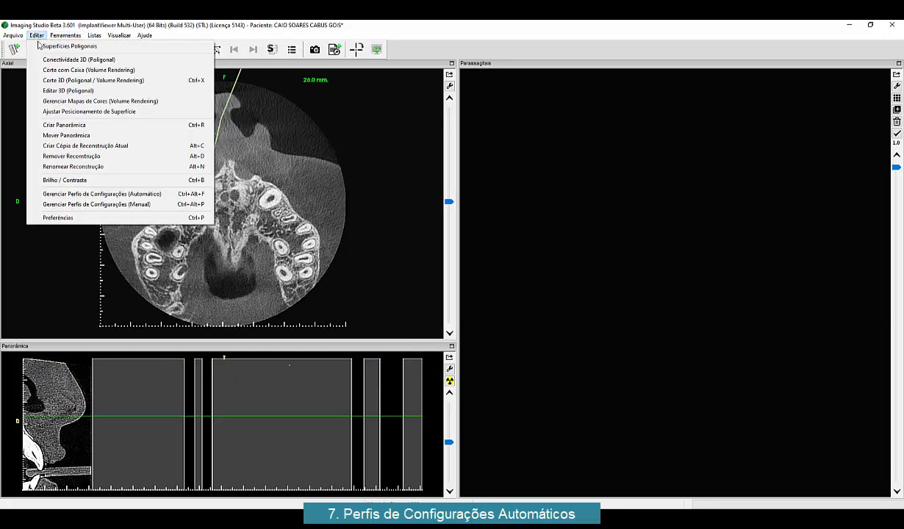
click(86, 188)
click(309, 317)
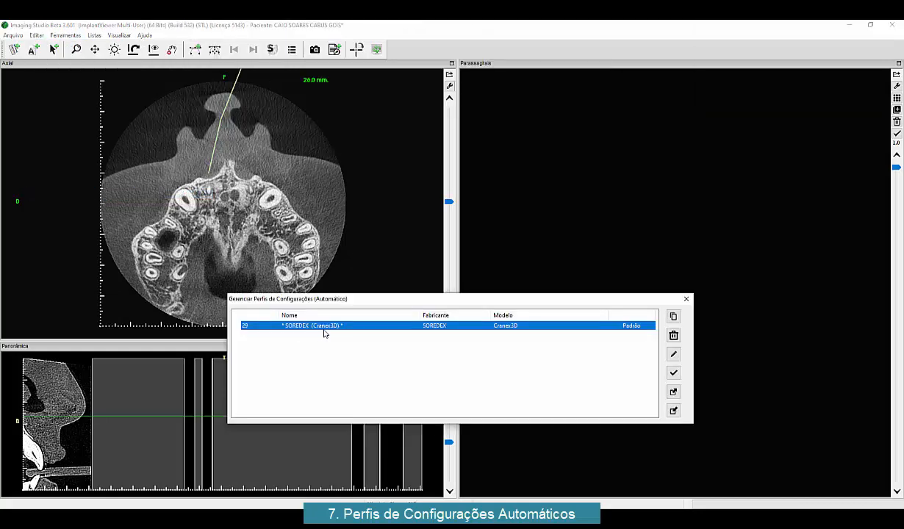
drag(327, 298, 270, 204)
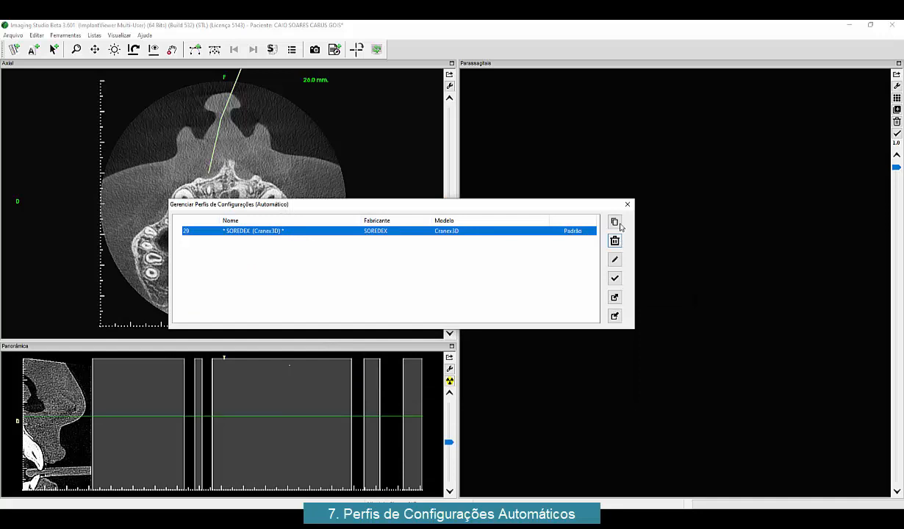
Review the loaded project's SOREDEX (Cranex3D) preset across its panoramic, parasagittal, implant, 3D and Outros settings
click(614, 259)
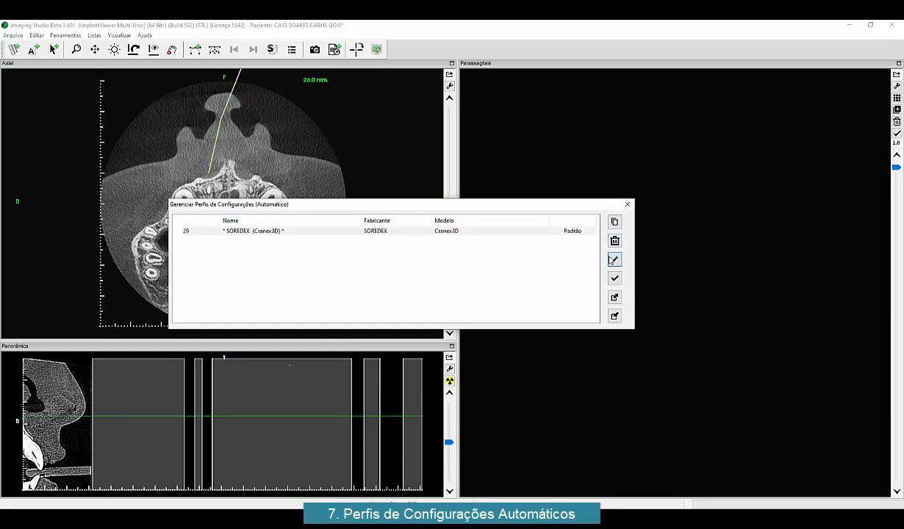
click(385, 263)
click(423, 263)
click(473, 263)
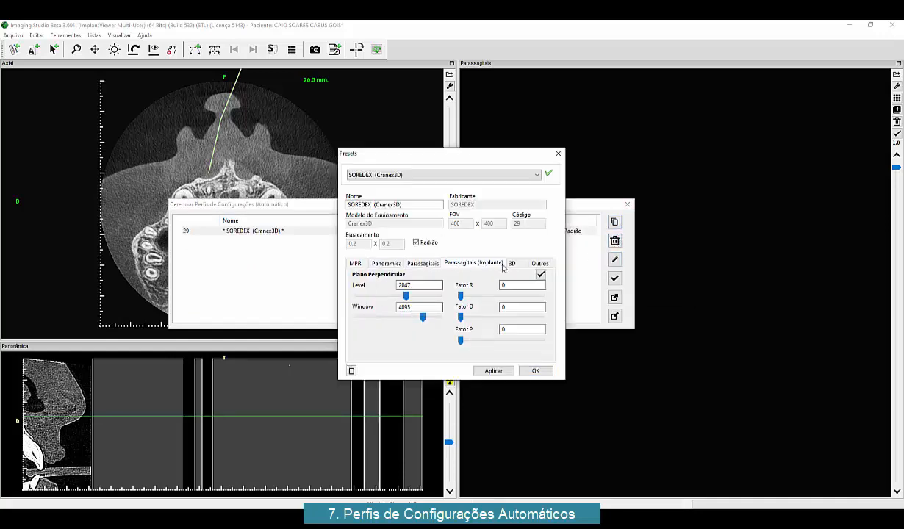
click(512, 263)
click(540, 263)
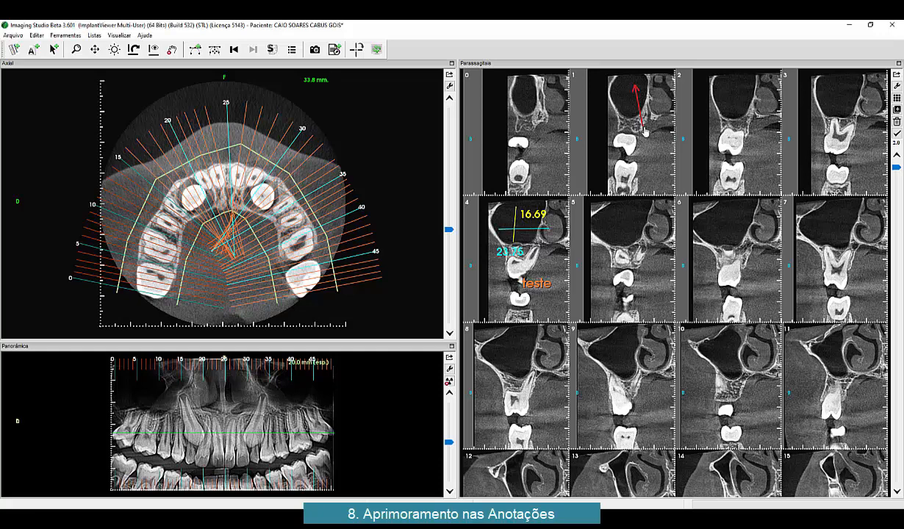
Reposition the red arrow on parasagittal slice 1 by its ends, and shift the horizontal measurement on slice 4
drag(642, 132, 655, 166)
mouse_move(637, 91)
mouse_down()
mouse_move(648, 131)
mouse_move(649, 98)
mouse_up()
mouse_move(647, 129)
mouse_down()
mouse_move(603, 123)
mouse_move(635, 116)
mouse_up()
drag(497, 222, 528, 232)
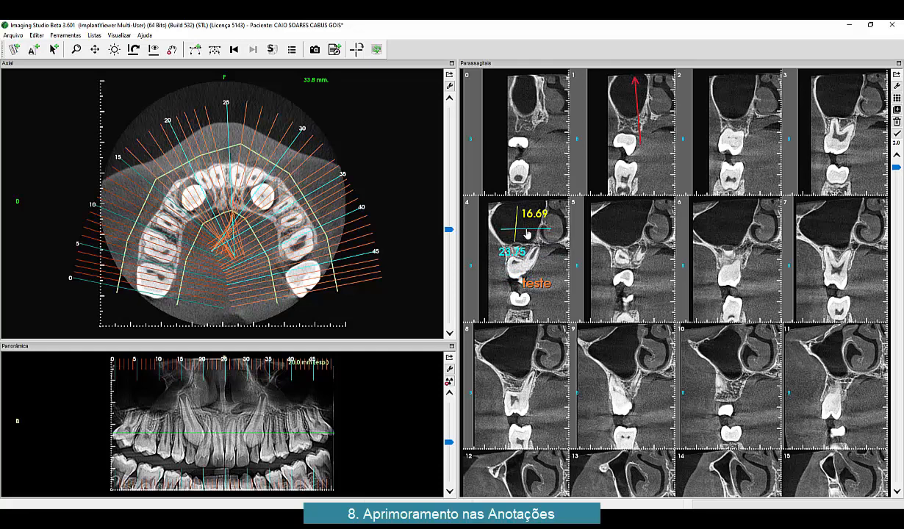
Enable the filled head option (Preenchido) for the red arrow on slice 1
right_click(633, 80)
click(646, 92)
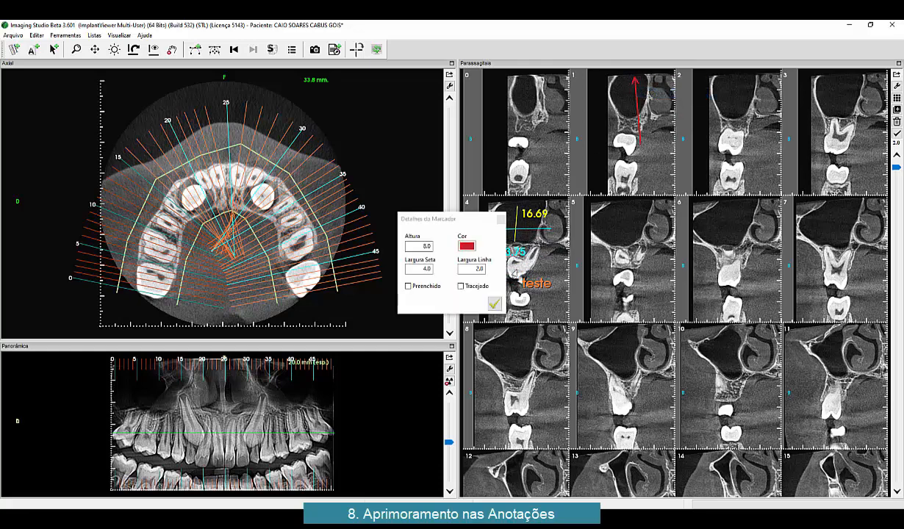
click(408, 286)
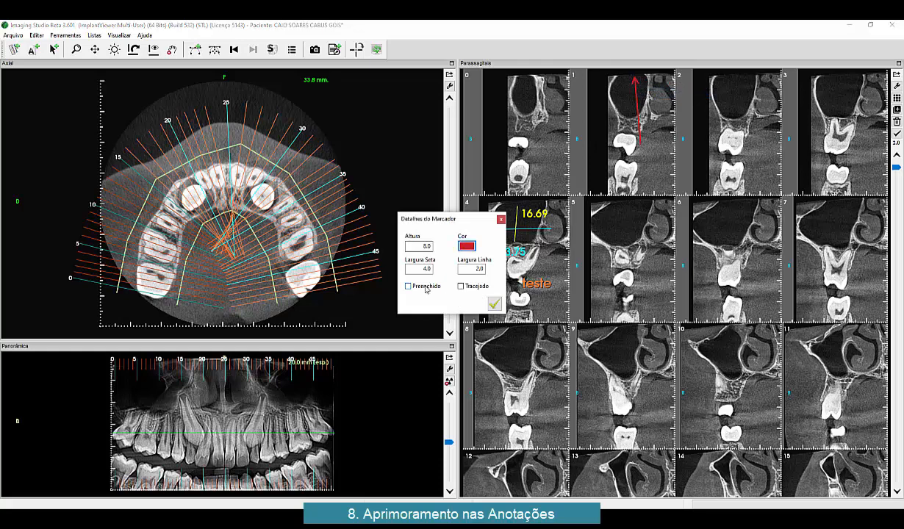
click(496, 306)
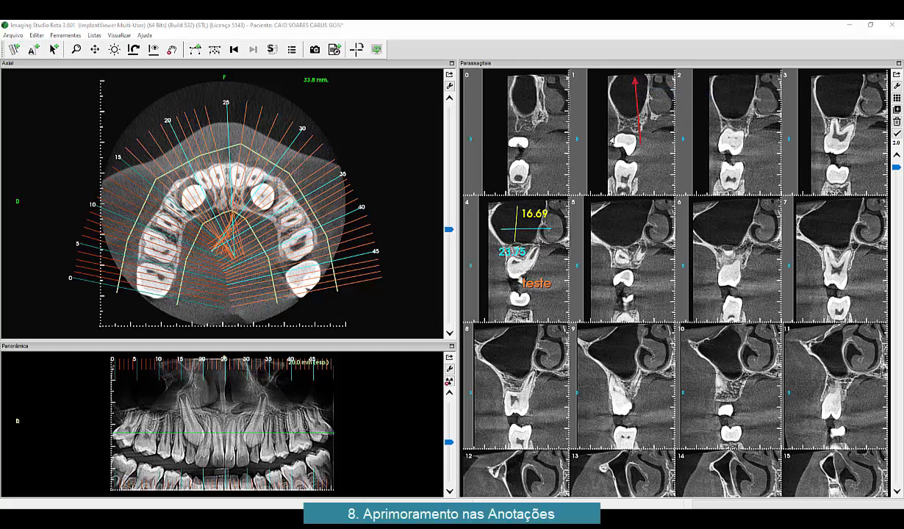
Open the enlarged view of slice 1 and swing the arrow's tip toward the slice's upper right corner
right_click(615, 109)
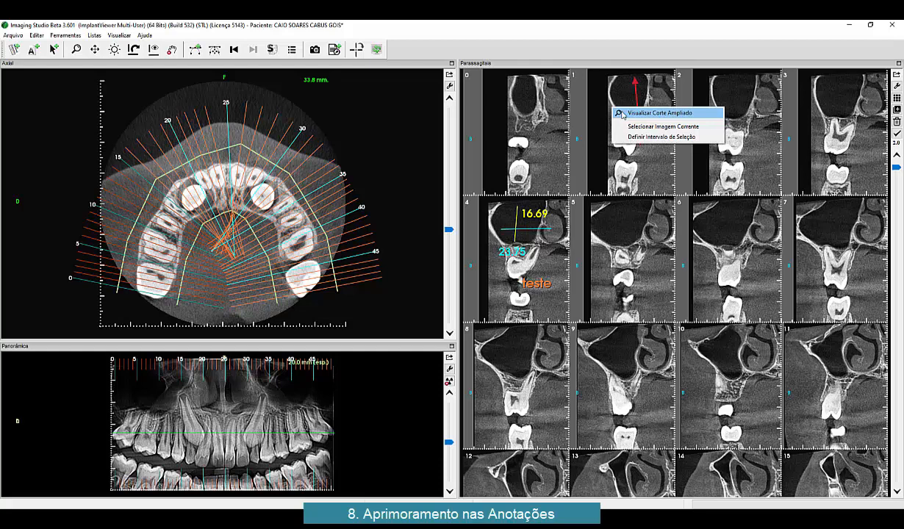
click(621, 114)
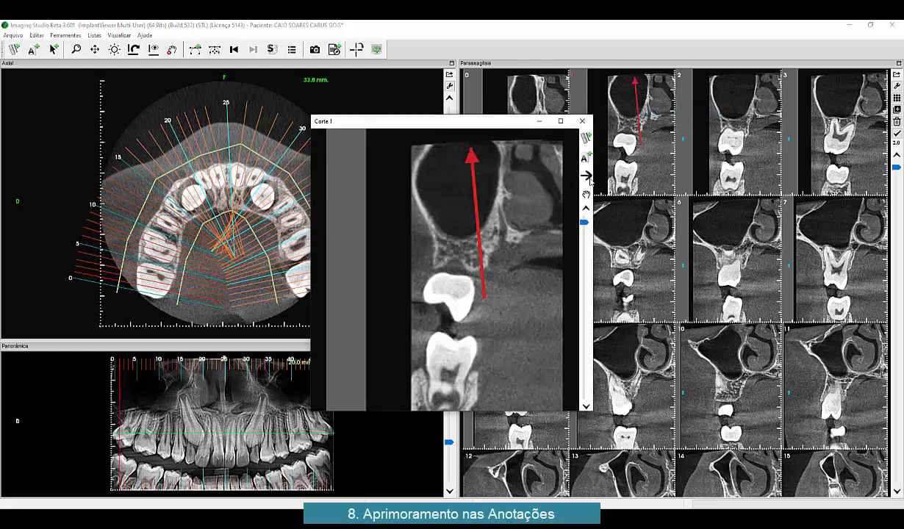
drag(471, 151, 530, 167)
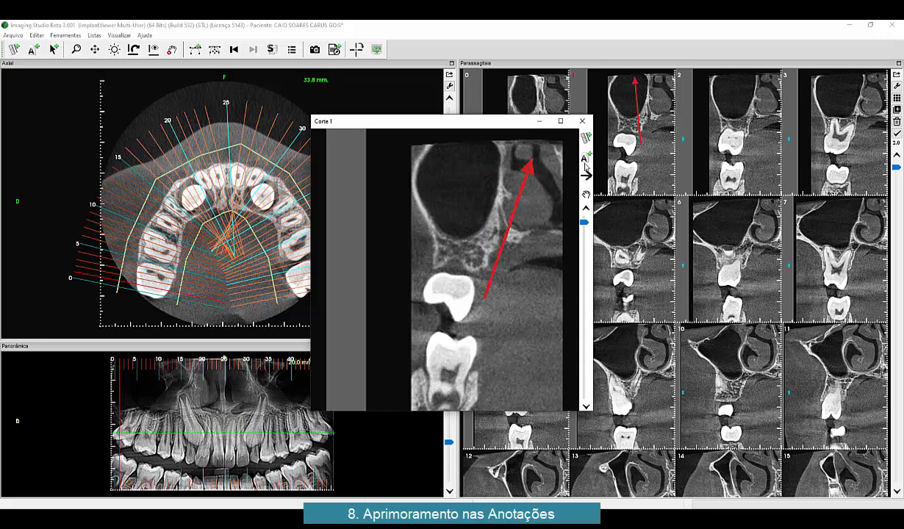
Add a second arrow near the lower tooth in the enlarged view of slice 1, and close and reopen that view
click(587, 178)
drag(450, 374, 529, 324)
click(583, 122)
double_click(596, 106)
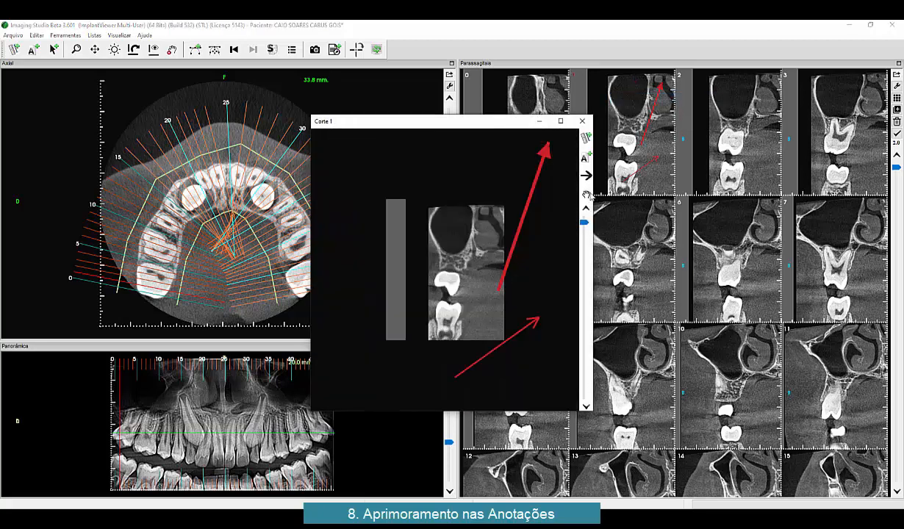
Place the text "teste" at two spots on the upper part of slice 1 in its enlarged view, and close that view
click(587, 158)
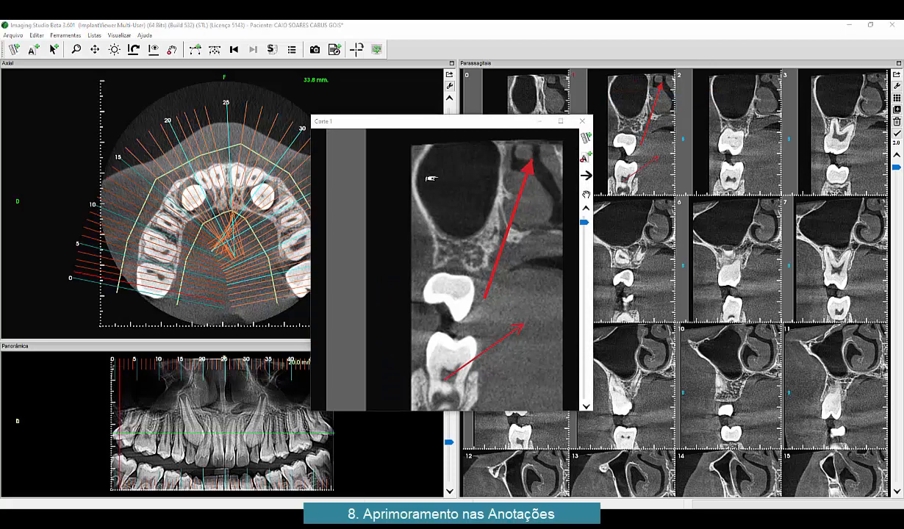
click(432, 217)
drag(303, 244, 251, 126)
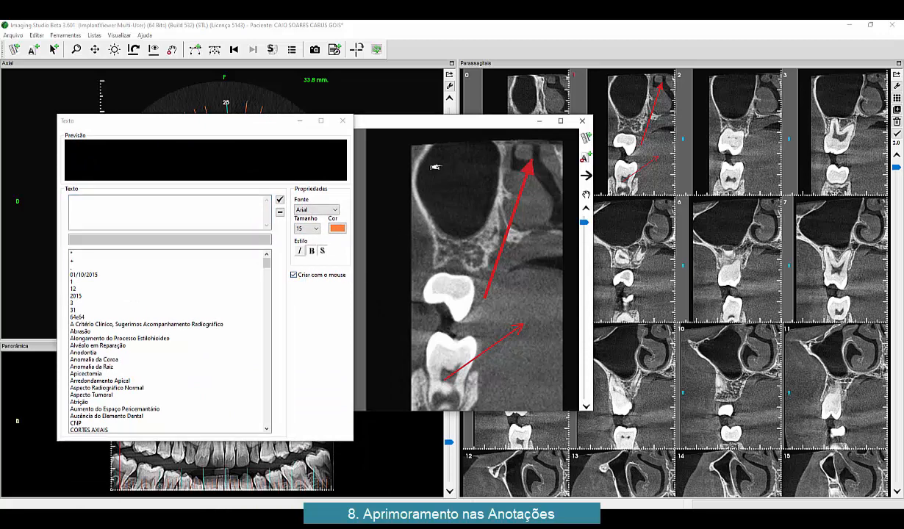
click(103, 221)
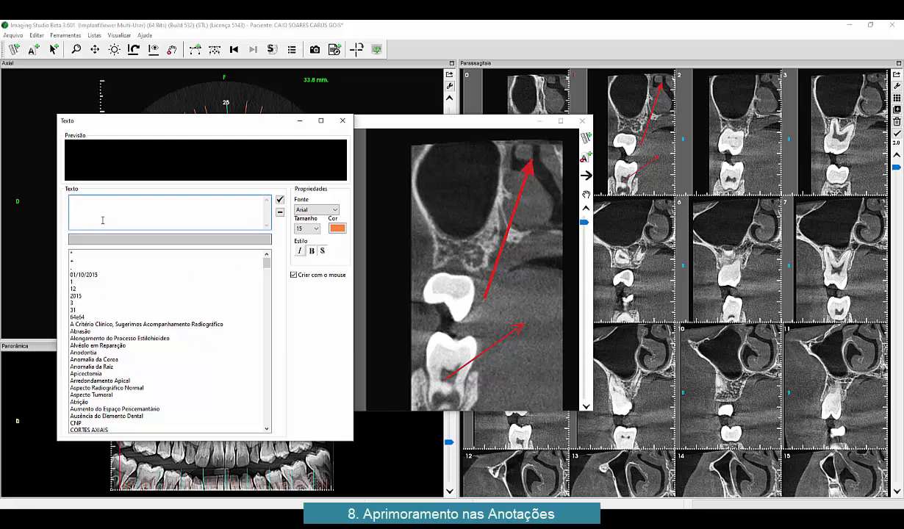
text(teste)
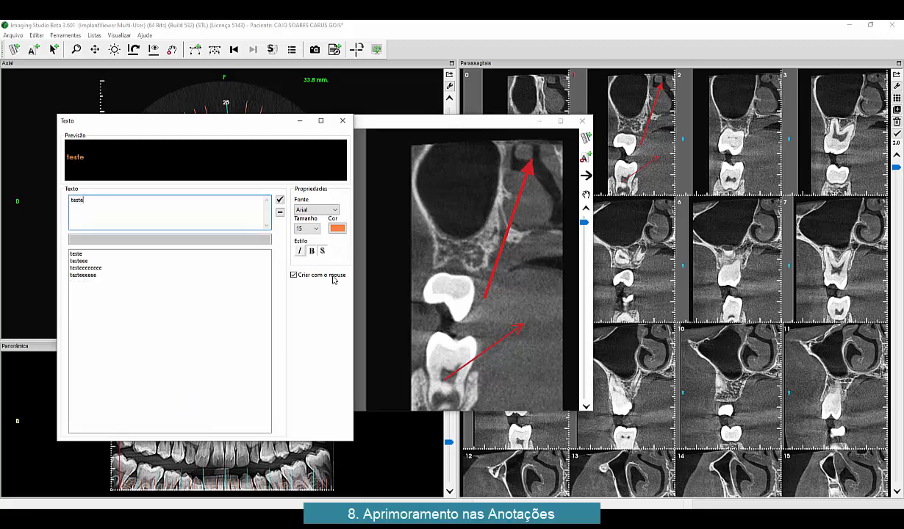
click(435, 158)
click(429, 218)
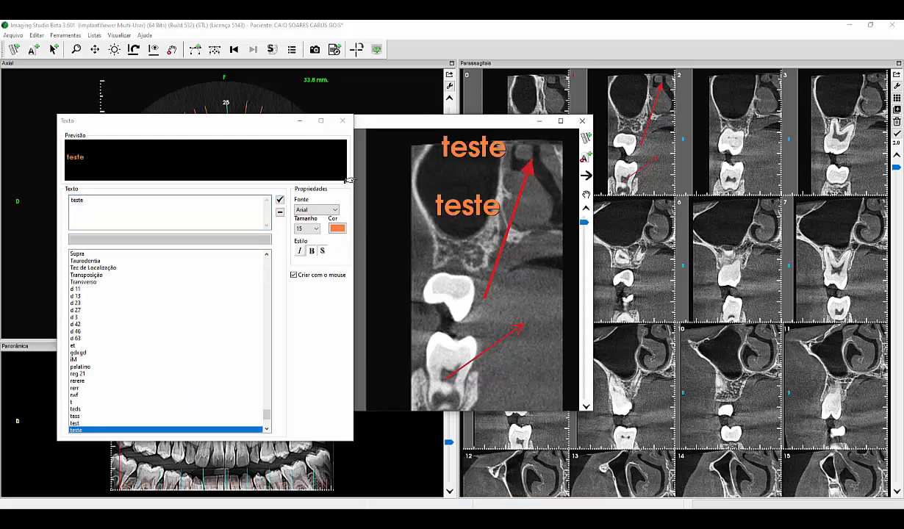
click(342, 120)
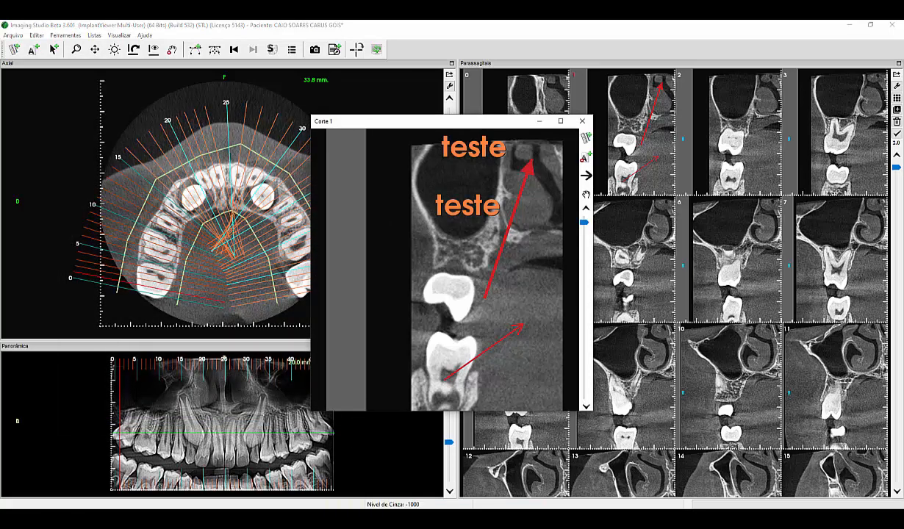
click(583, 121)
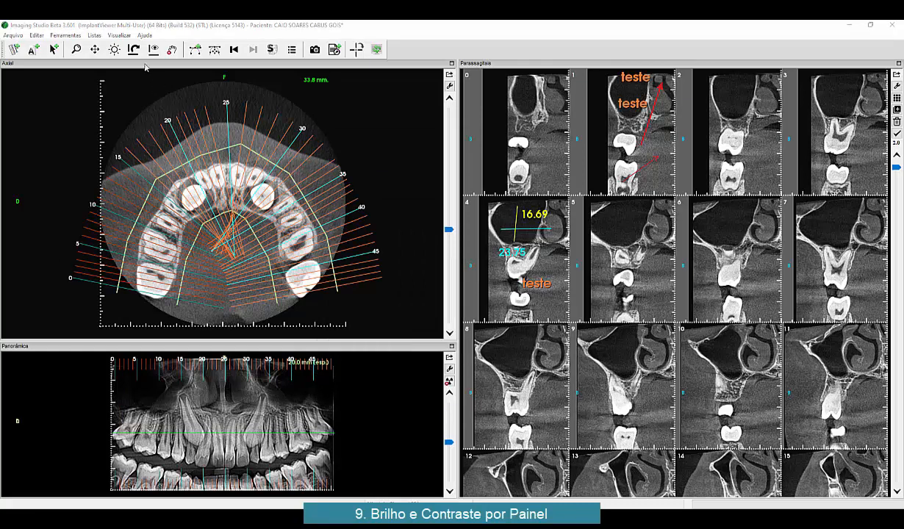
Adjust brightness and contrast for the MPR panel only, setting Level to 473 and Window to 3333
click(114, 49)
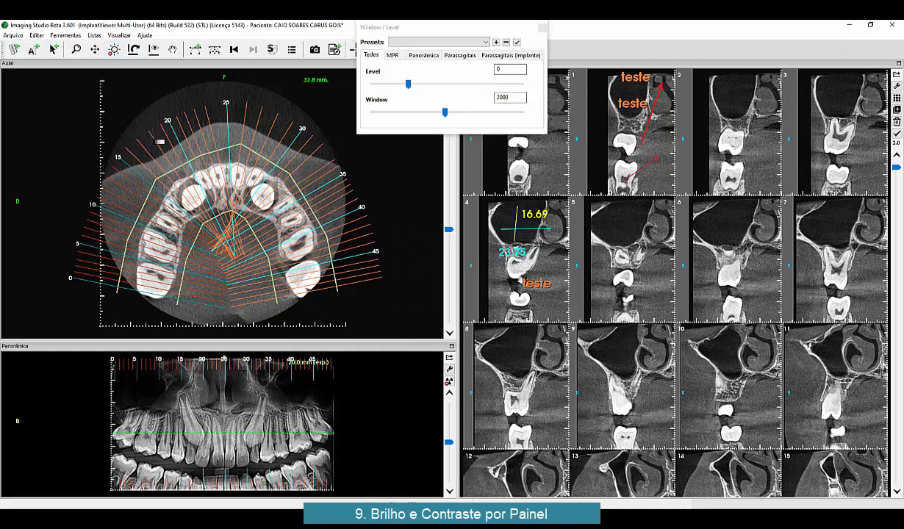
click(393, 55)
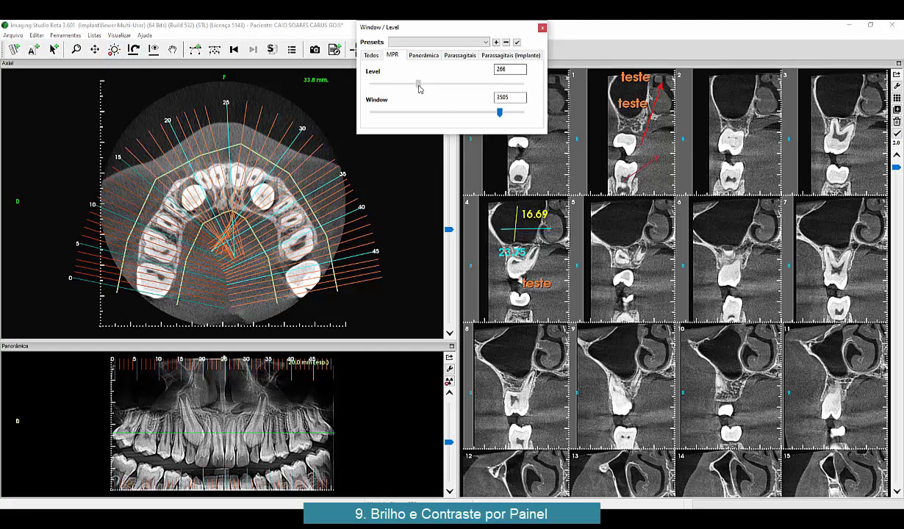
mouse_move(408, 86)
mouse_down()
mouse_move(400, 87)
mouse_move(425, 85)
mouse_up()
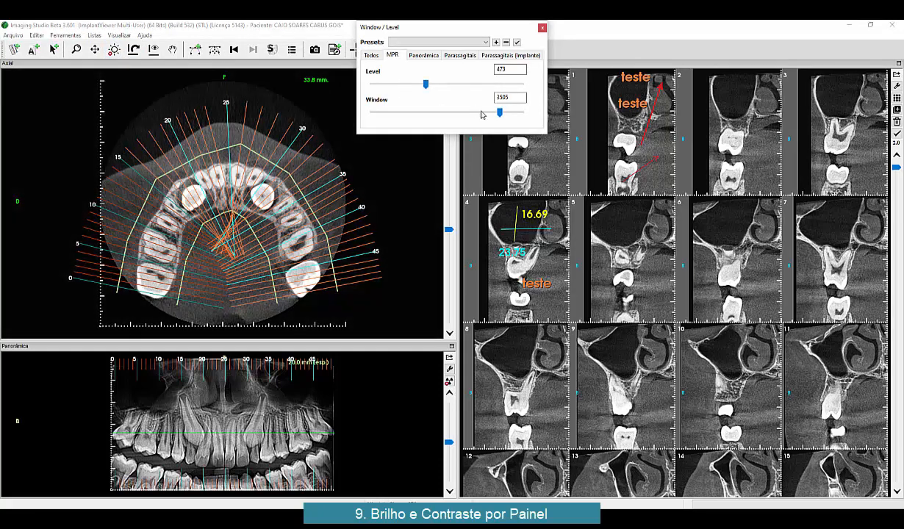
mouse_move(496, 115)
mouse_down()
mouse_move(485, 115)
mouse_move(493, 115)
mouse_up()
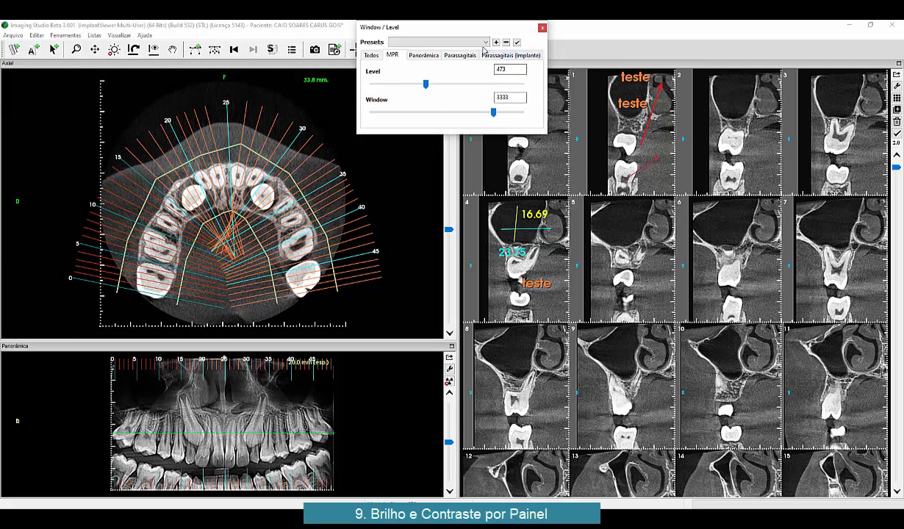
Review the separate Level and Window settings for Panorâmica, Parassagitais and Parassagitais (Implante), and the list of available presets
click(425, 56)
click(459, 56)
click(494, 56)
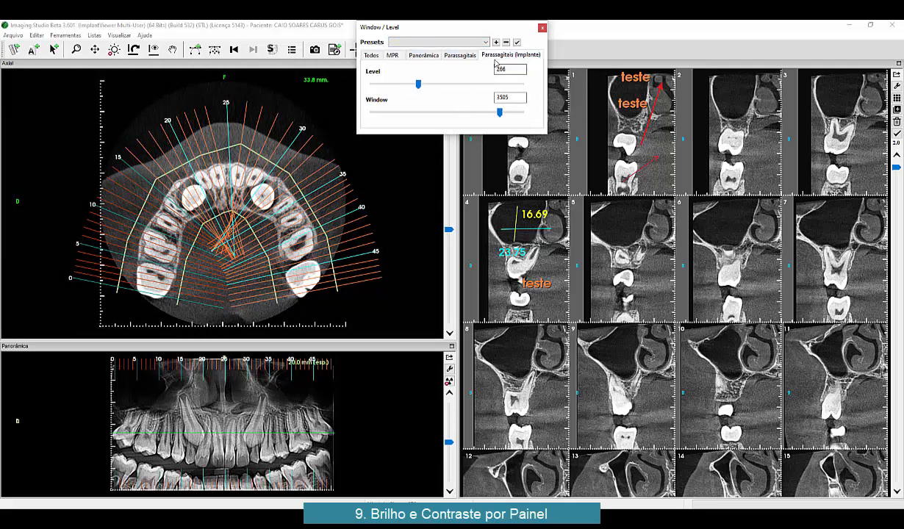
click(485, 42)
click(484, 42)
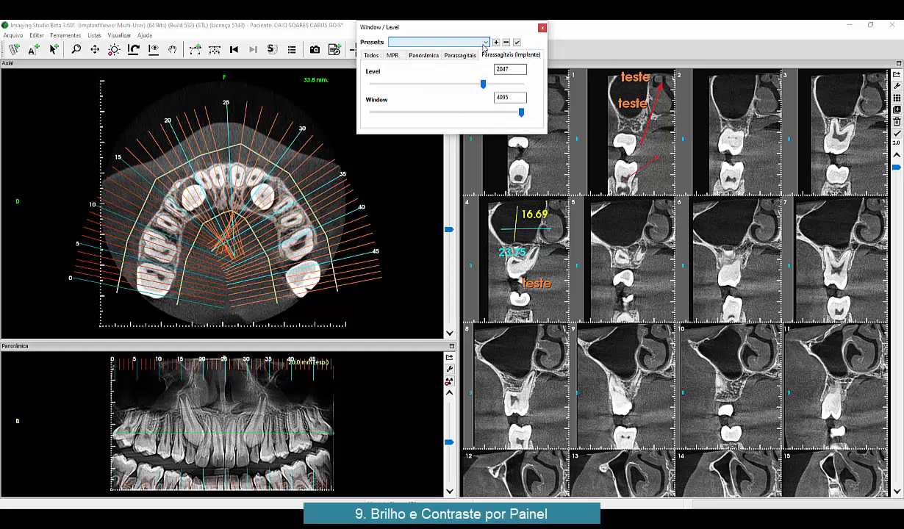
click(483, 43)
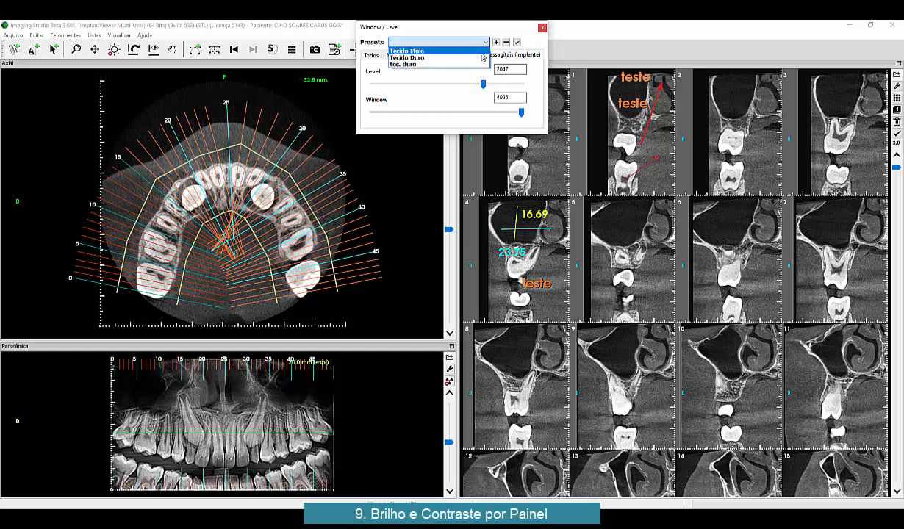
click(480, 28)
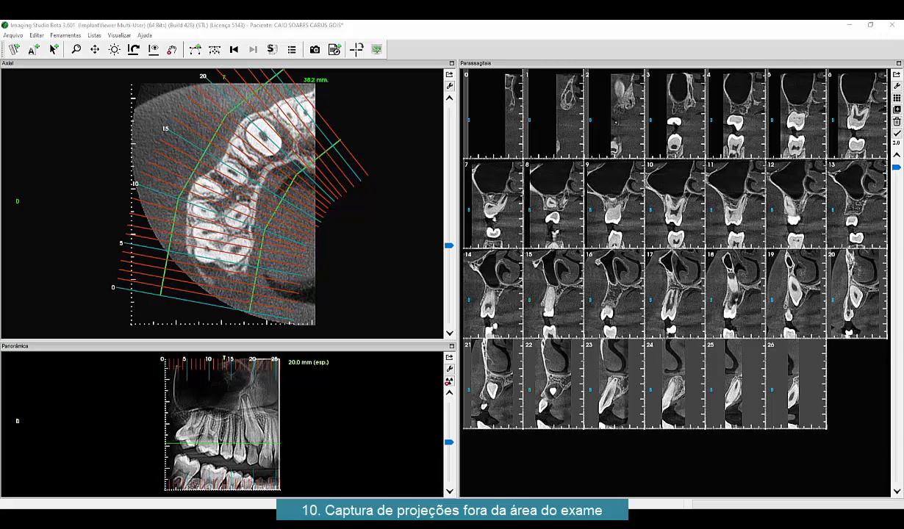
Capture the axial view with its projection lines into the Axial frame of the Axial+Pan+3D+Parassagitais (1 Pag) documentation template
scroll(244, 172, down, 2)
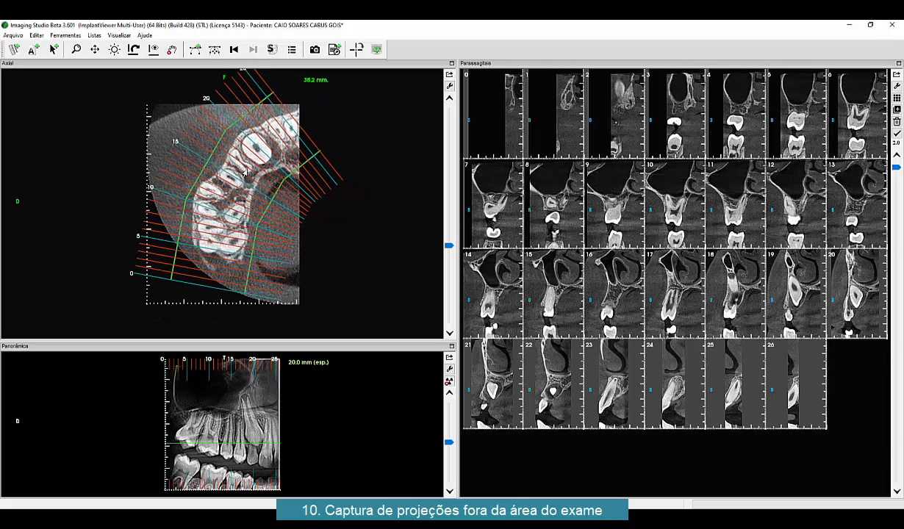
scroll(246, 174, down, 1)
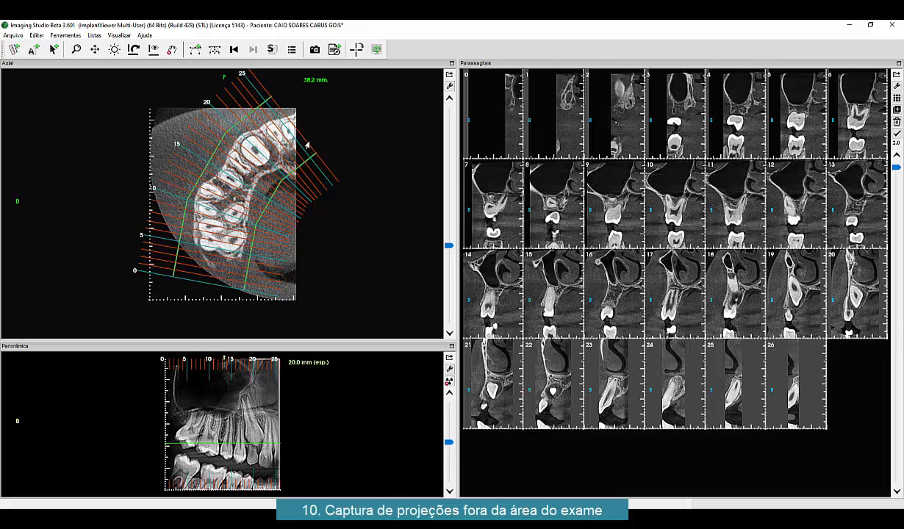
scroll(294, 171, up, 3)
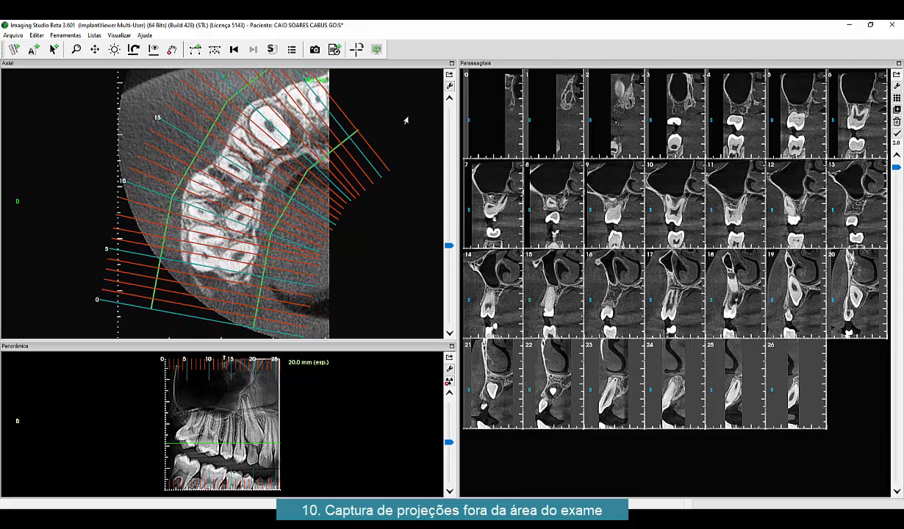
click(448, 75)
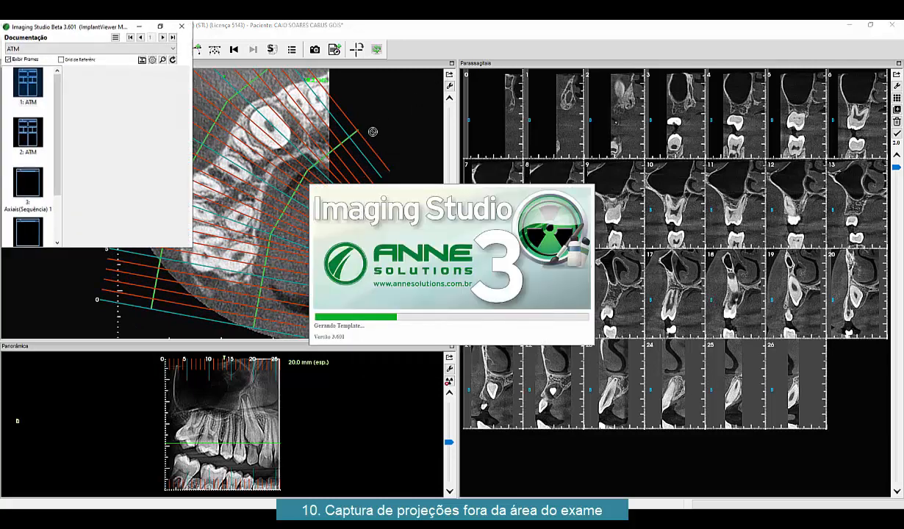
click(47, 47)
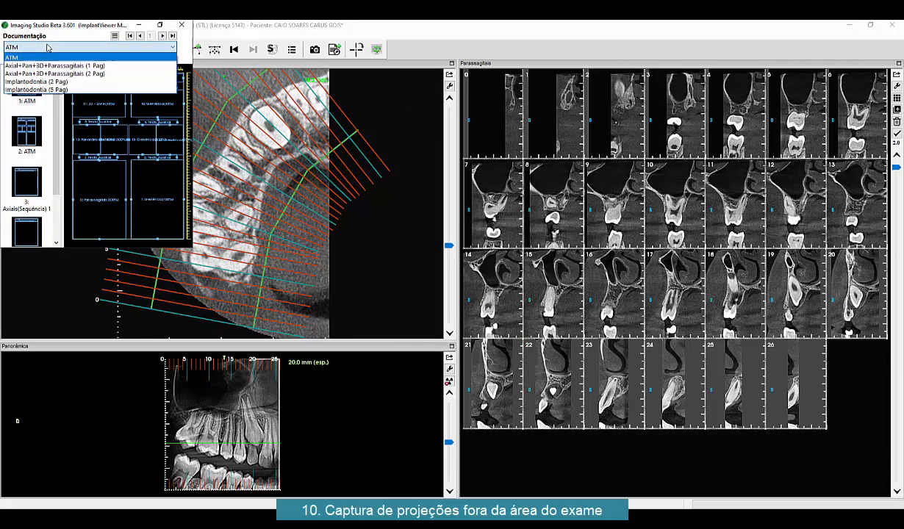
click(53, 66)
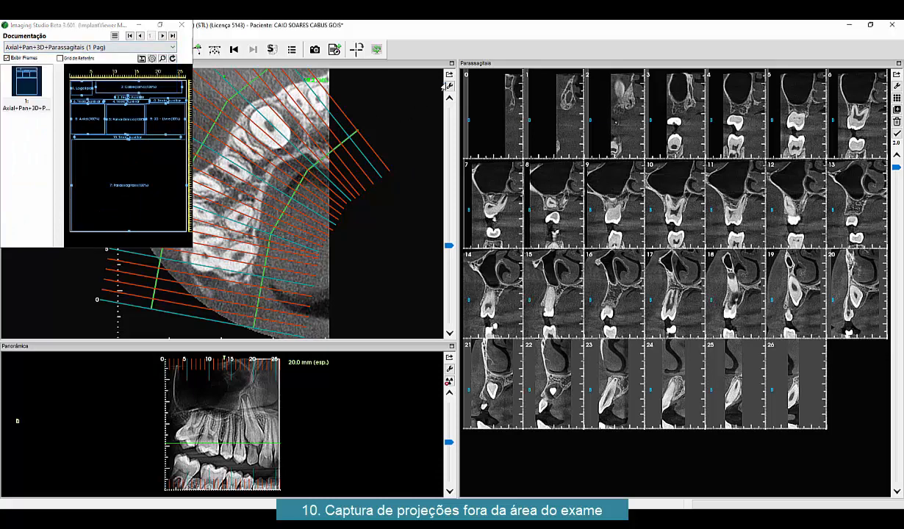
click(88, 122)
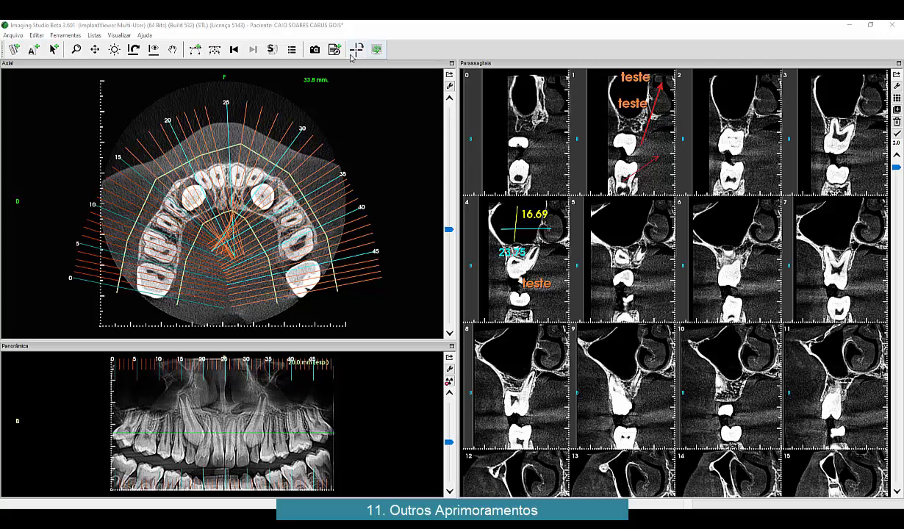
Open the MPR view, add the text "1" to the axial slice next to "teste", and reposition it
click(356, 48)
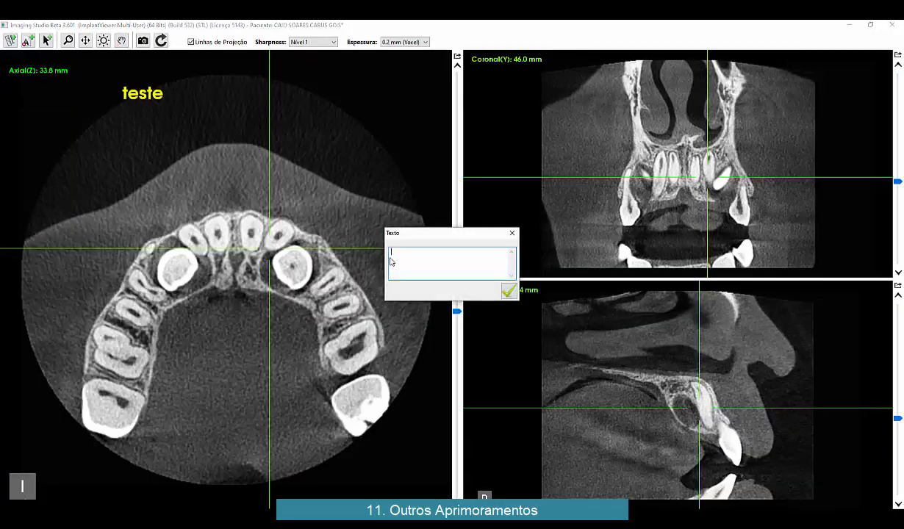
text(1)
click(508, 291)
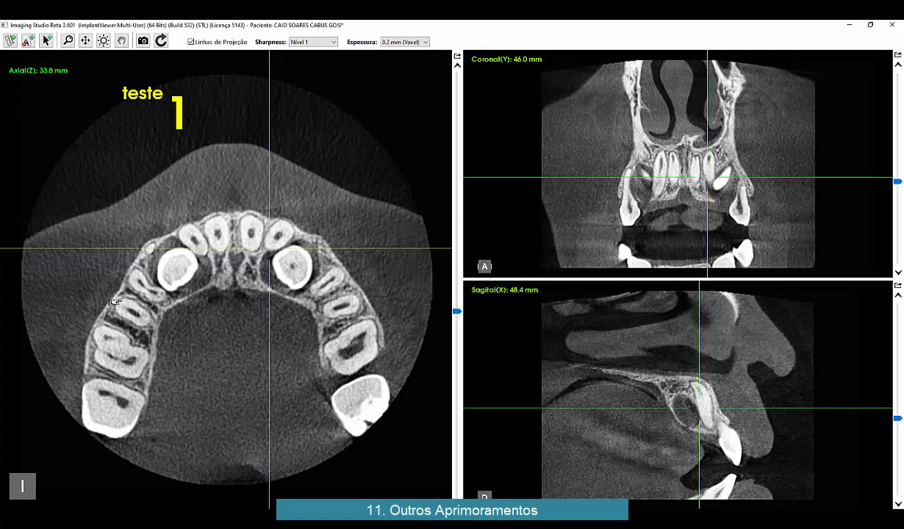
mouse_move(169, 119)
mouse_down()
mouse_move(159, 149)
mouse_move(94, 176)
mouse_up()
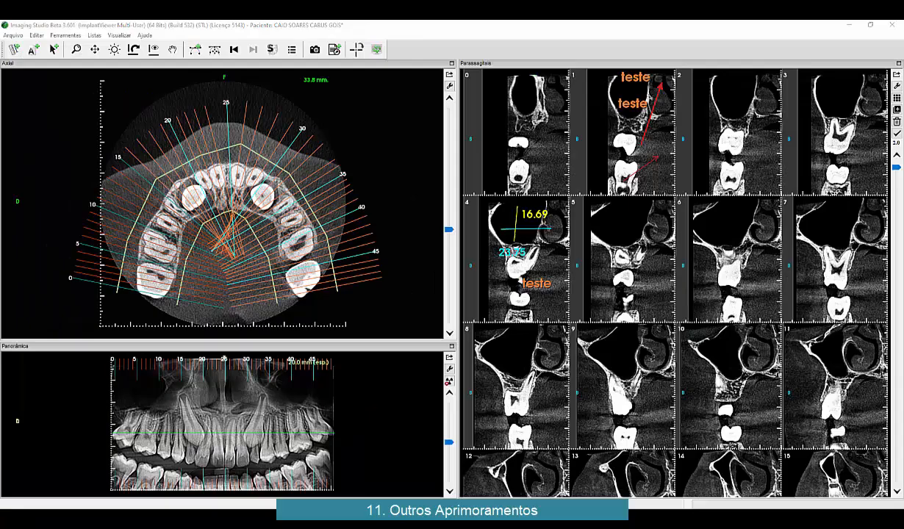
Open the volume reorientation window from the axial view and confirm the orientation
click(132, 49)
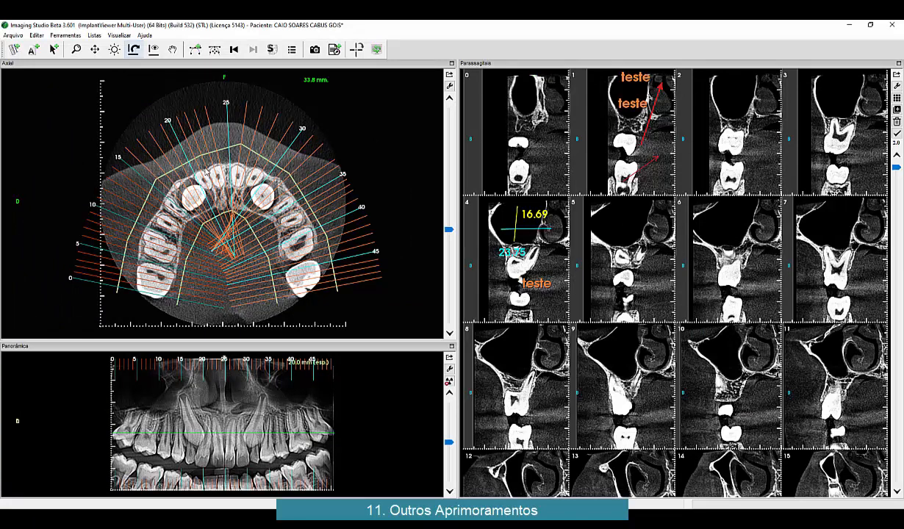
click(207, 173)
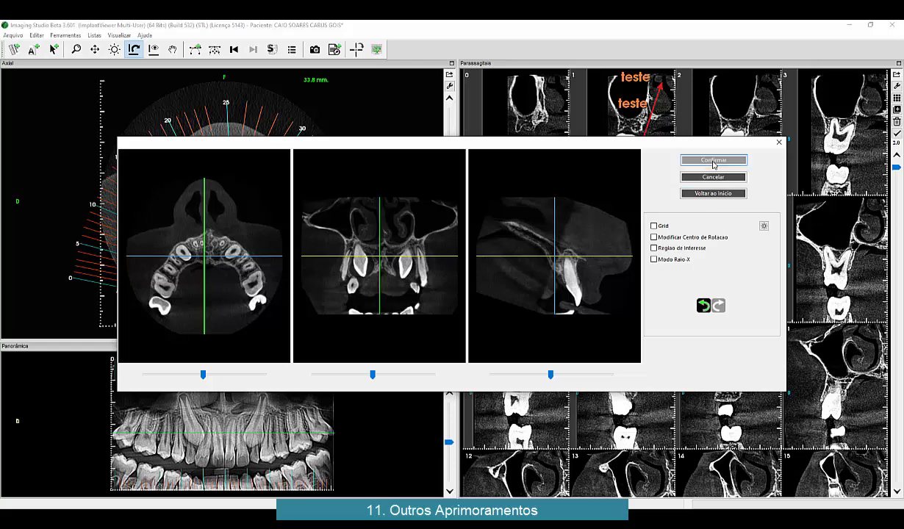
click(713, 161)
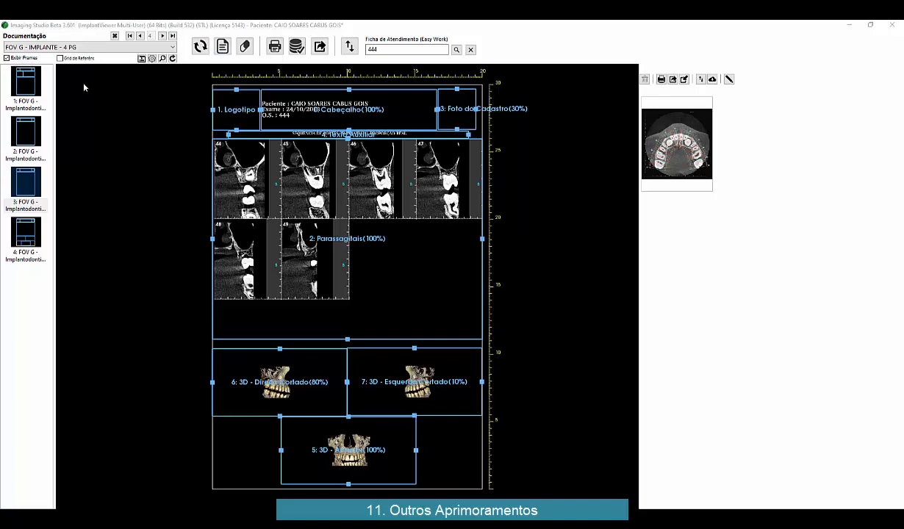
Go through the four pages of the FOV G - IMPLANTE - 4 PG documentation, save the pages to the database, and revisit page 3
click(27, 88)
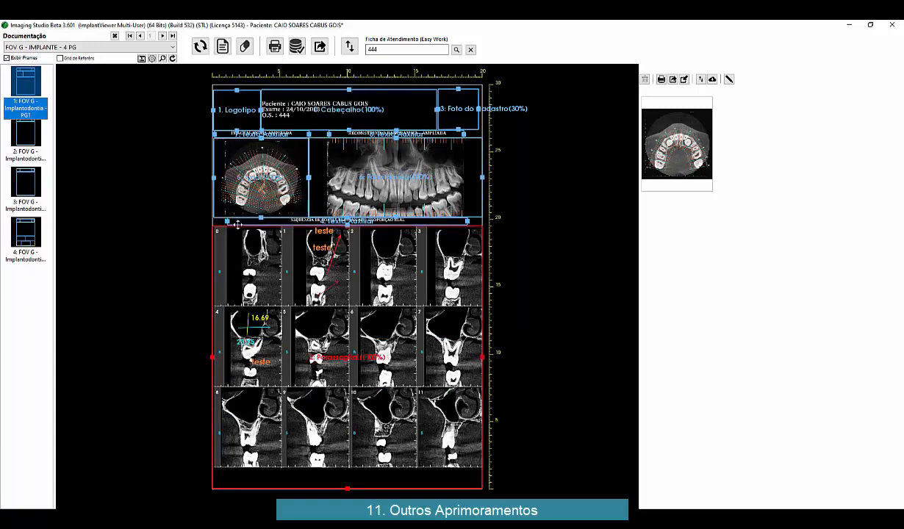
click(32, 140)
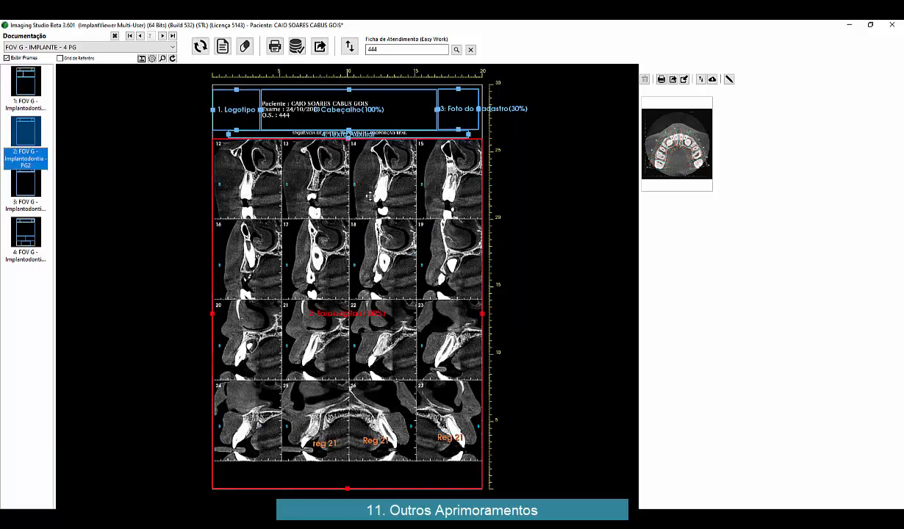
click(34, 182)
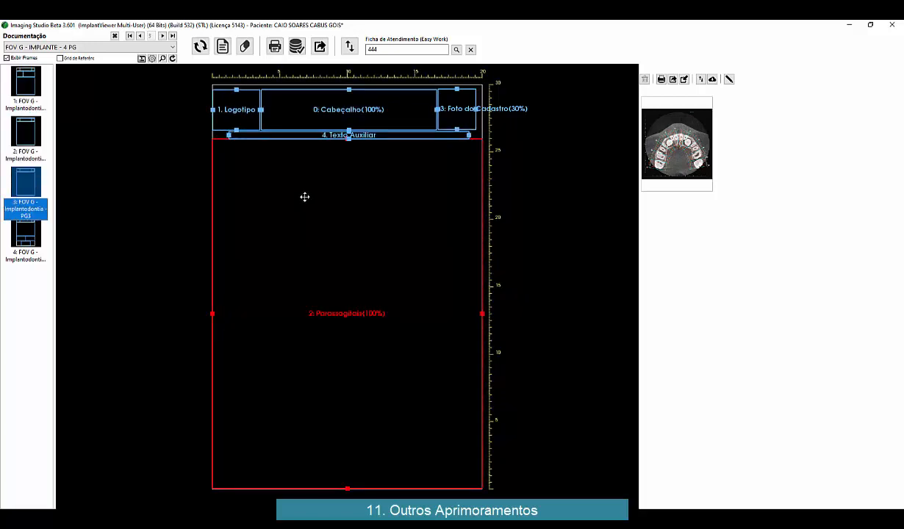
click(29, 237)
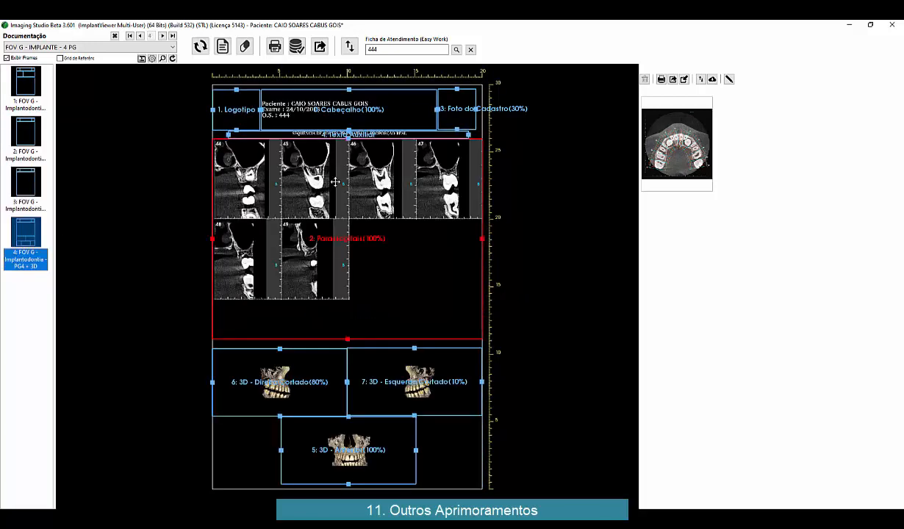
click(297, 49)
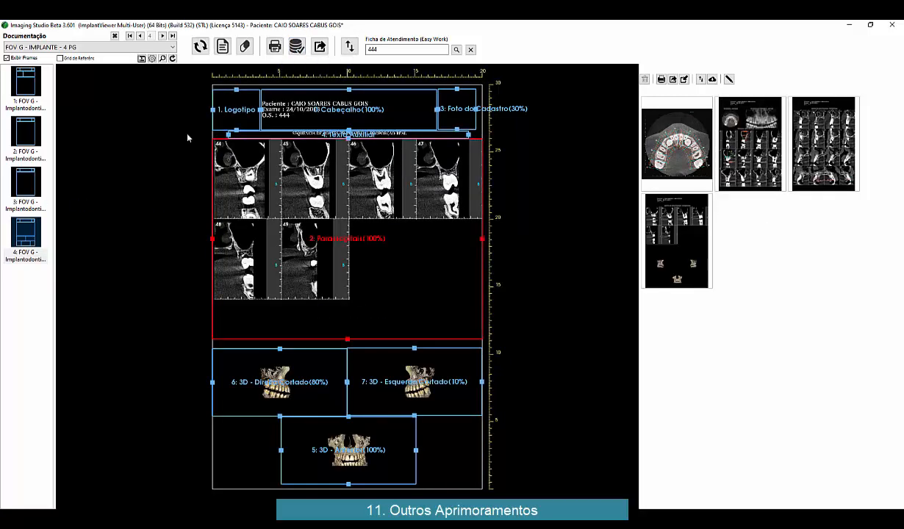
click(25, 182)
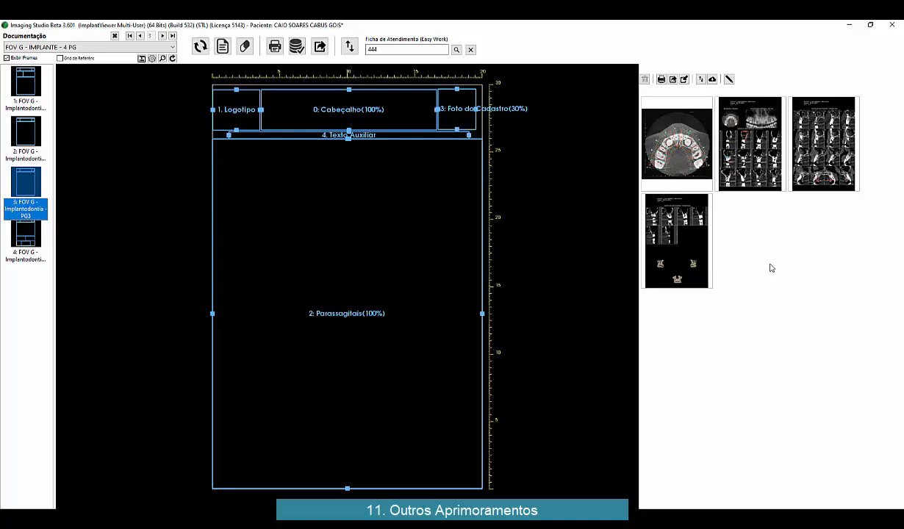
click(349, 45)
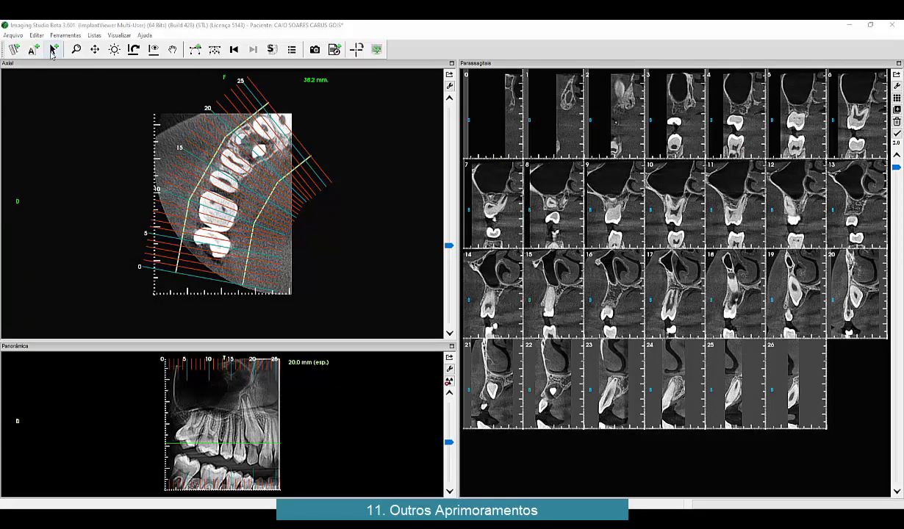
Draw an arrow marker on the axial view beside the dental arch and dismiss the text entry without adding text
click(52, 49)
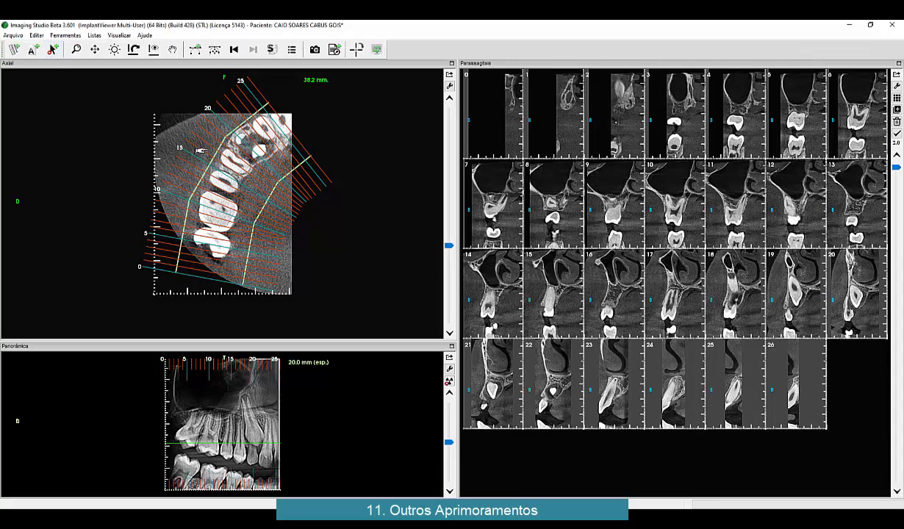
mouse_move(200, 151)
mouse_down()
mouse_move(176, 159)
mouse_move(159, 189)
mouse_up()
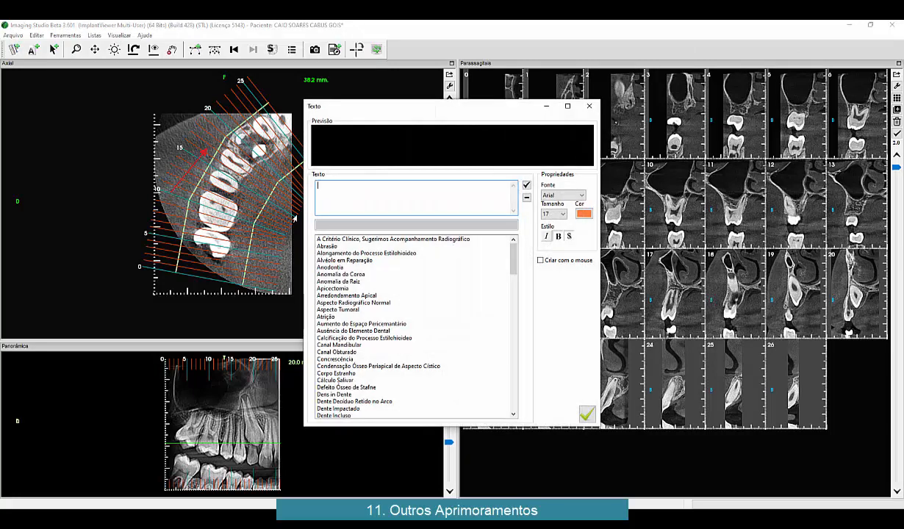
click(589, 105)
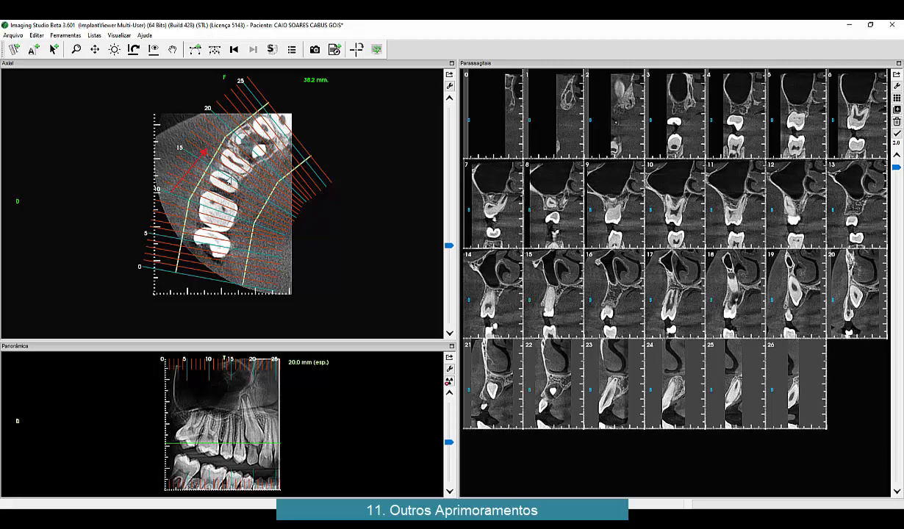
Disable the Adicionar Texto Após Marcador option in the 2D visualization preferences and apply the change
click(37, 36)
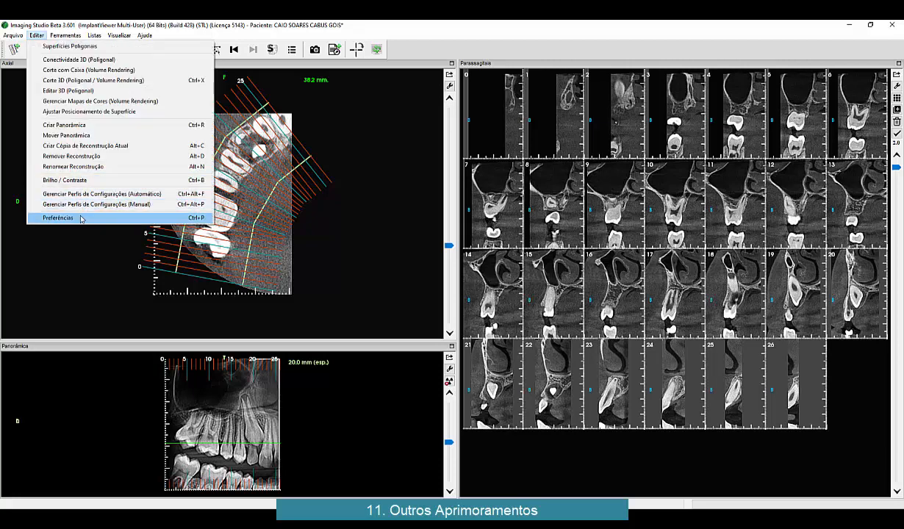
click(82, 217)
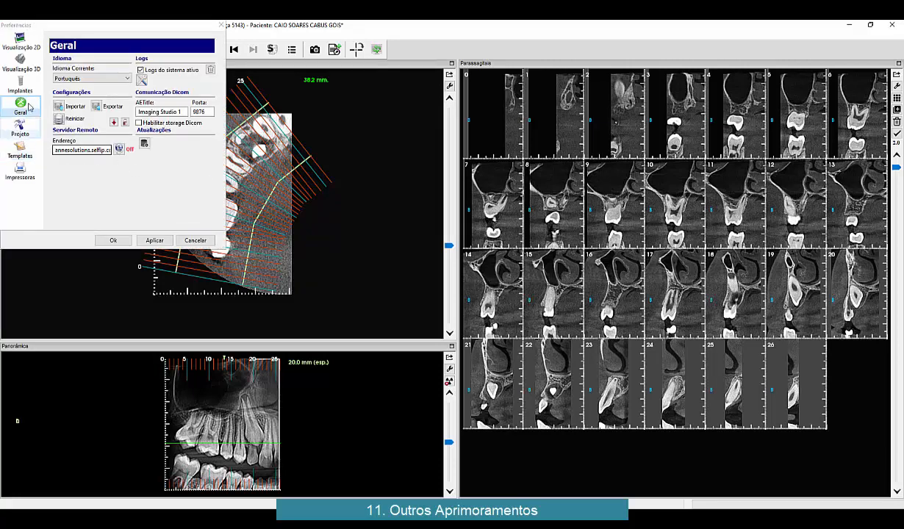
click(21, 41)
click(69, 223)
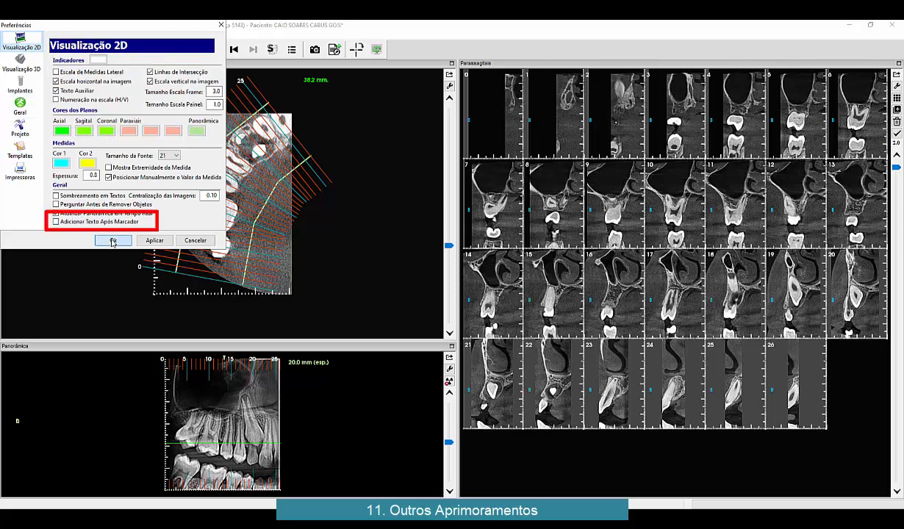
click(113, 240)
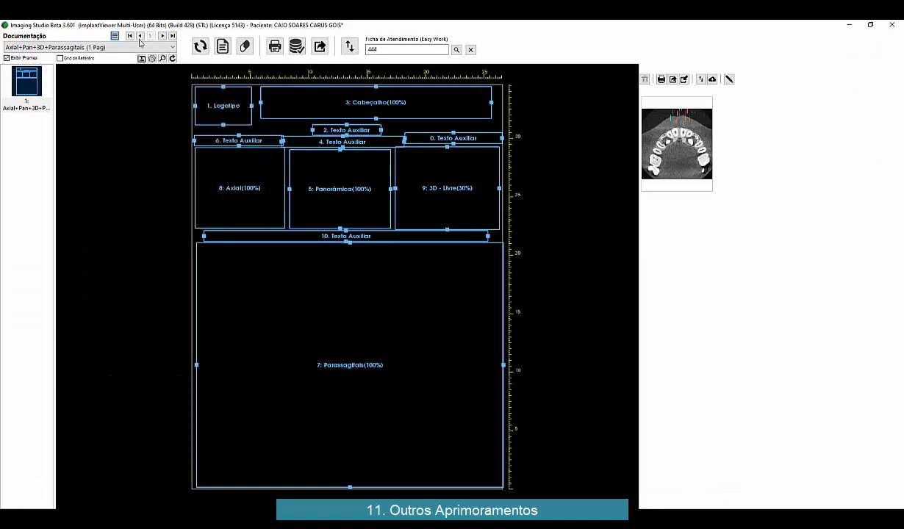
Set the Panorâmica frame's real-size percentage to 50 and save the Axial+Pan+3D+Parassagitais (1 Pag) documentation
click(115, 36)
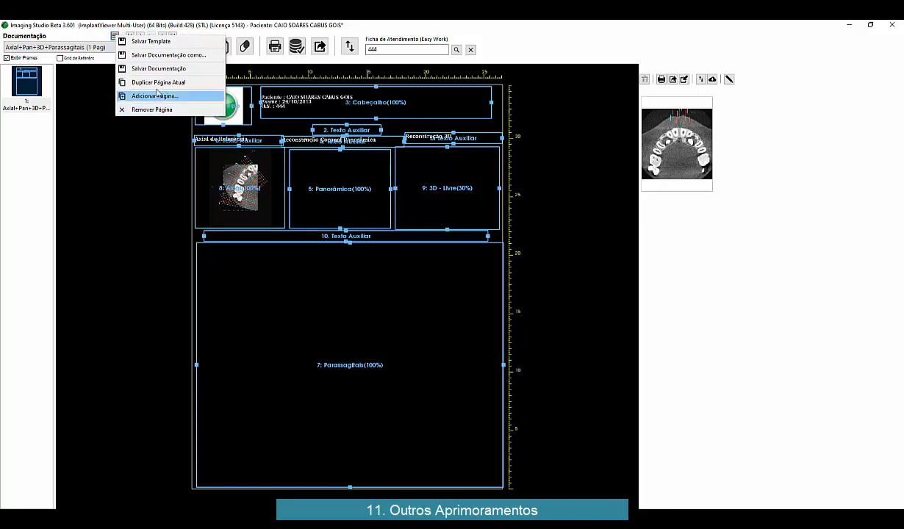
click(154, 22)
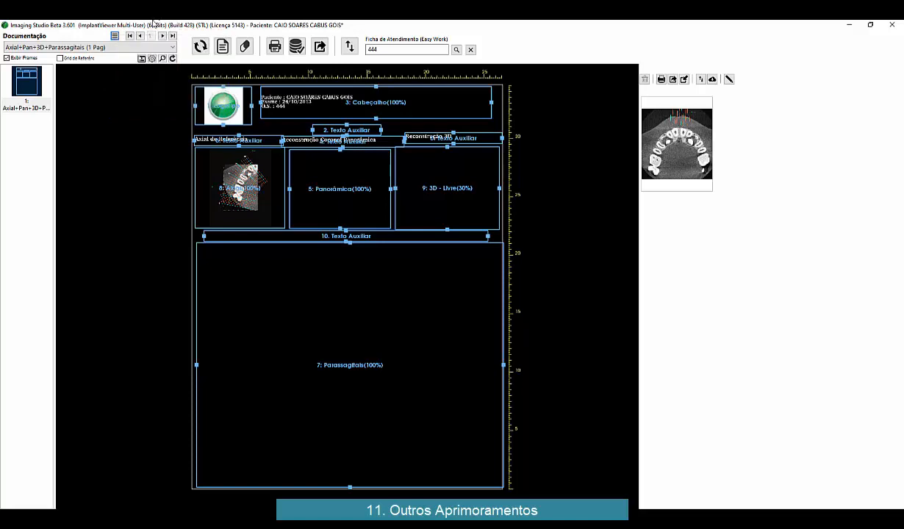
right_click(309, 179)
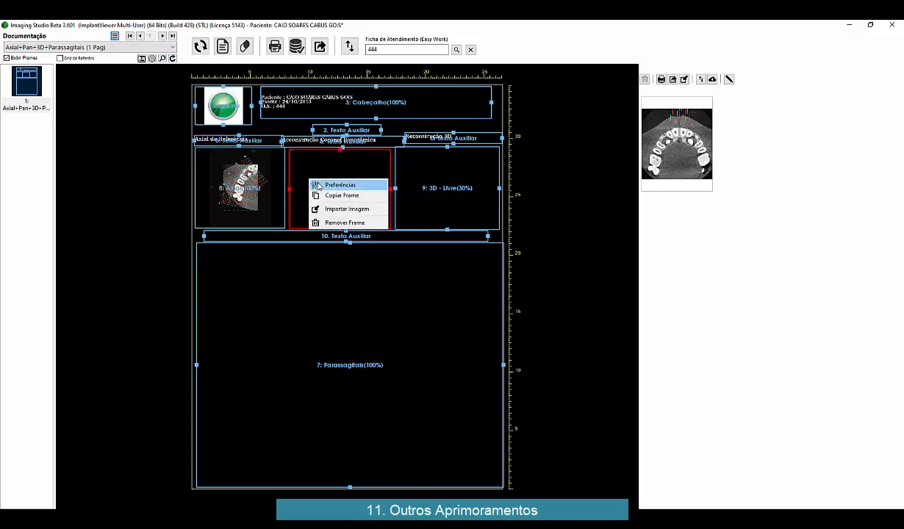
click(318, 185)
double_click(423, 185)
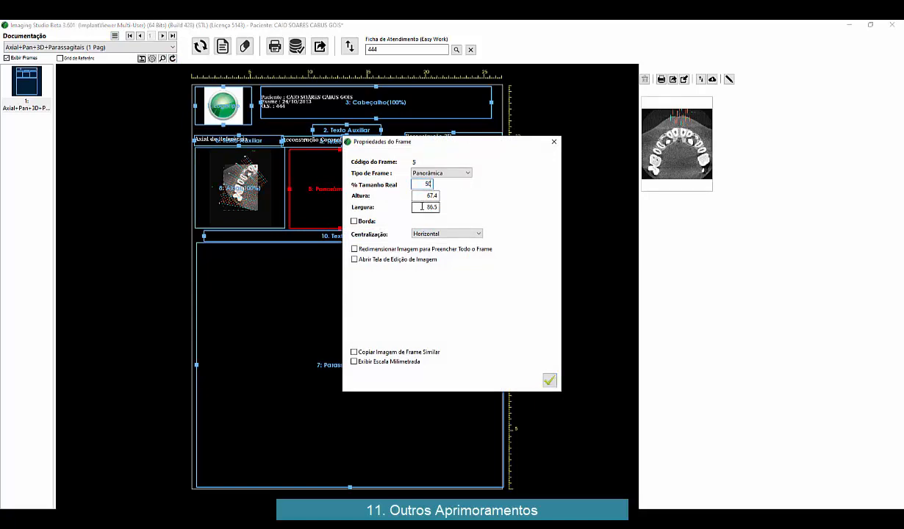
text(50)
click(549, 380)
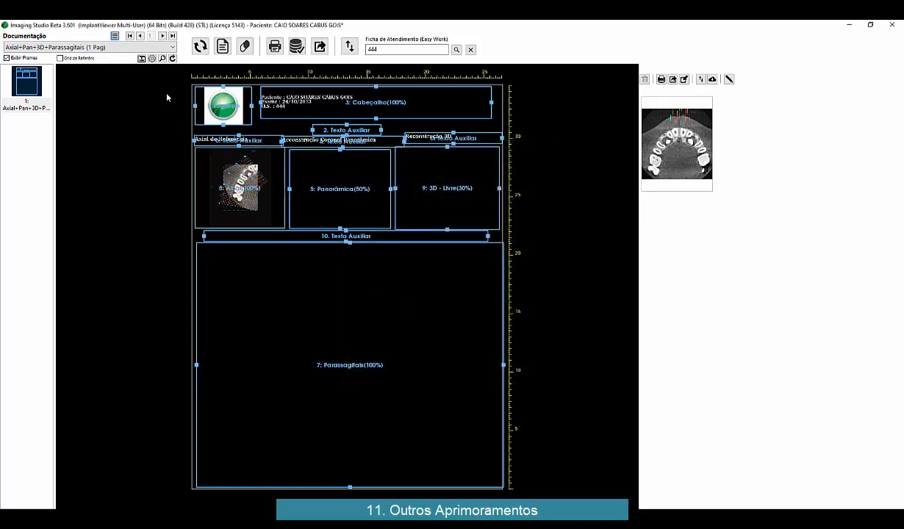
click(115, 35)
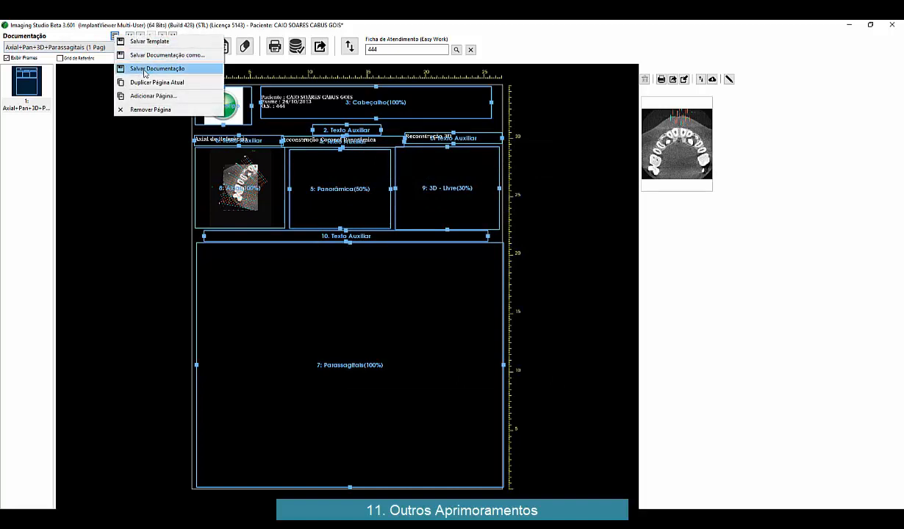
click(189, 68)
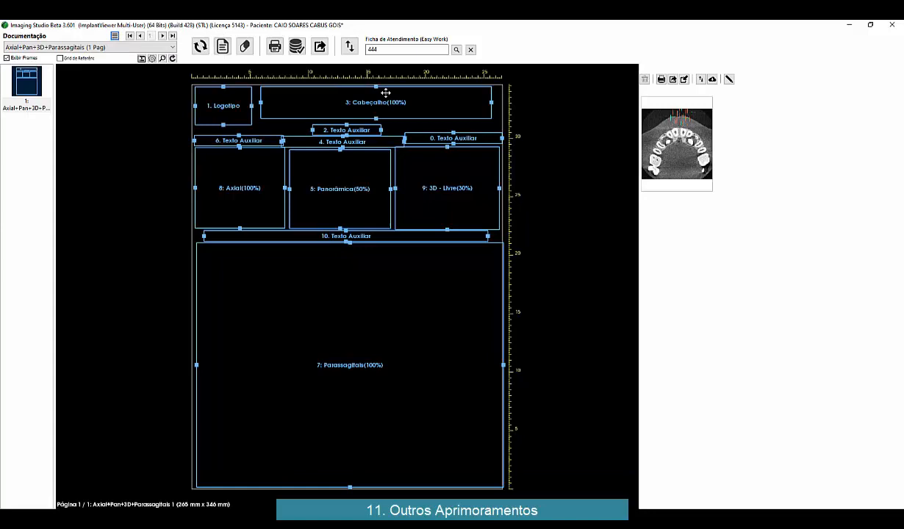
click(385, 89)
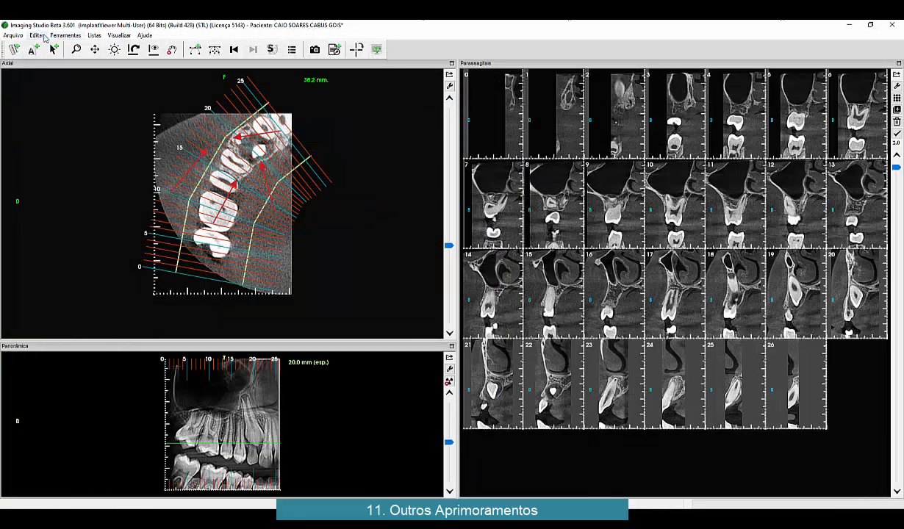
click(37, 35)
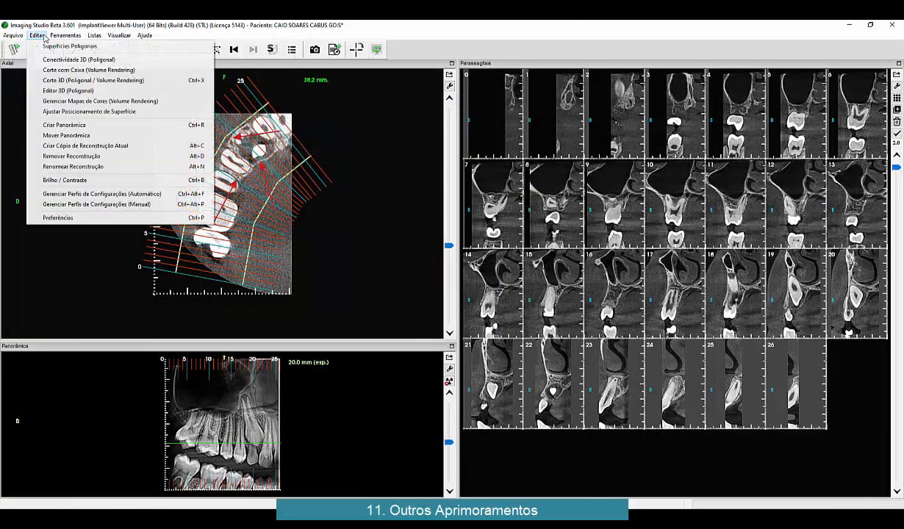
mouse_move(63, 36)
click(101, 282)
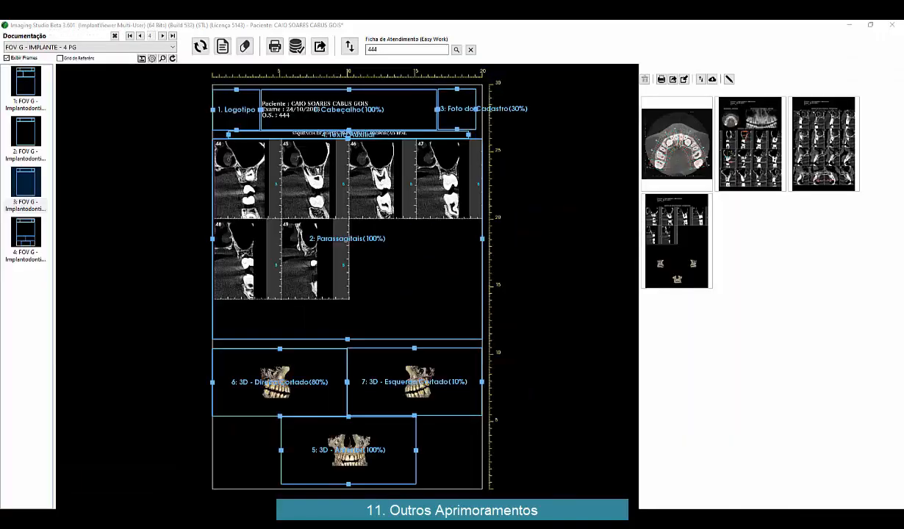
Align the Logotipo frame using the reference grid on the FOV G - IMPLANTE - 4 PG documentation page, then hide the grid
click(83, 60)
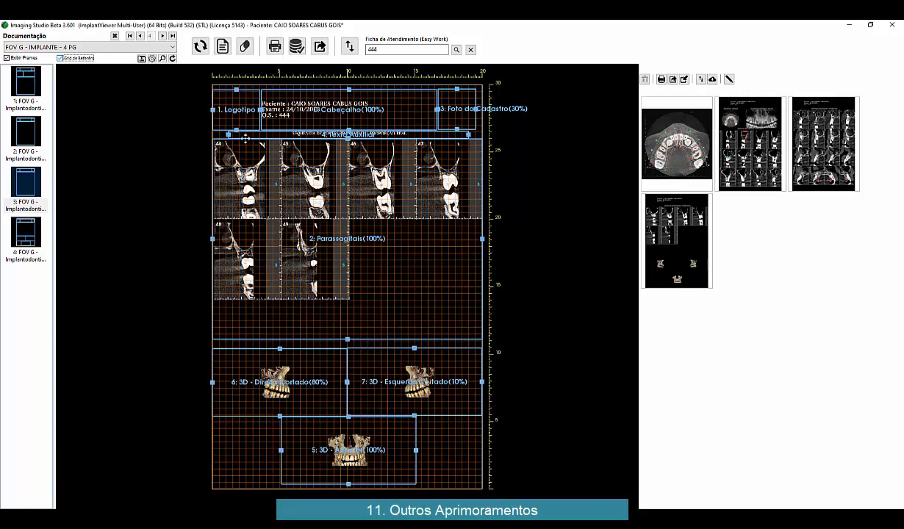
click(294, 185)
click(233, 111)
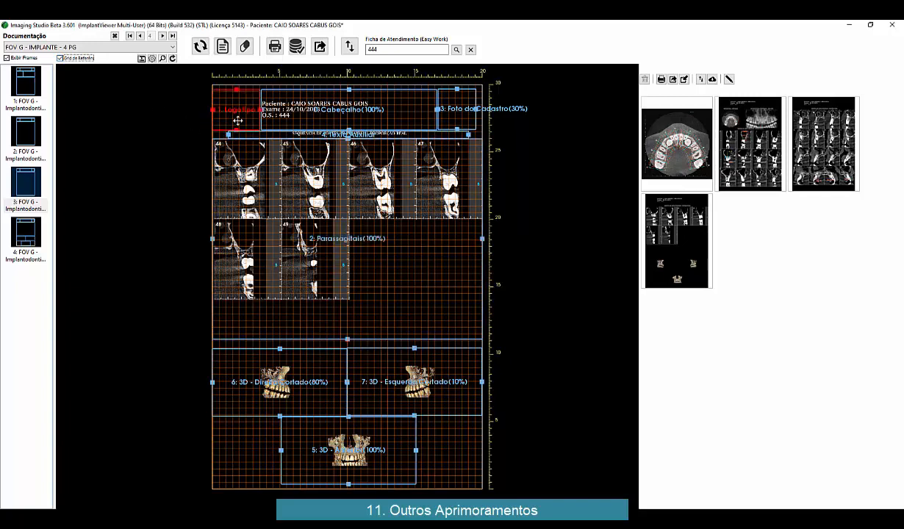
drag(236, 113, 236, 113)
click(70, 58)
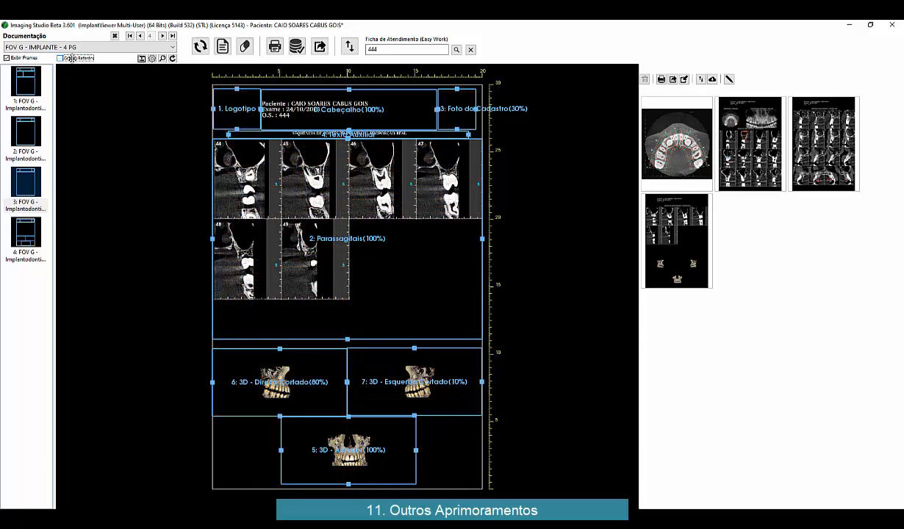
Select the FOV G - Implantodontia - PG1 template in the template manager and adjust its Logotipo frame with the reference grid shown
click(891, 25)
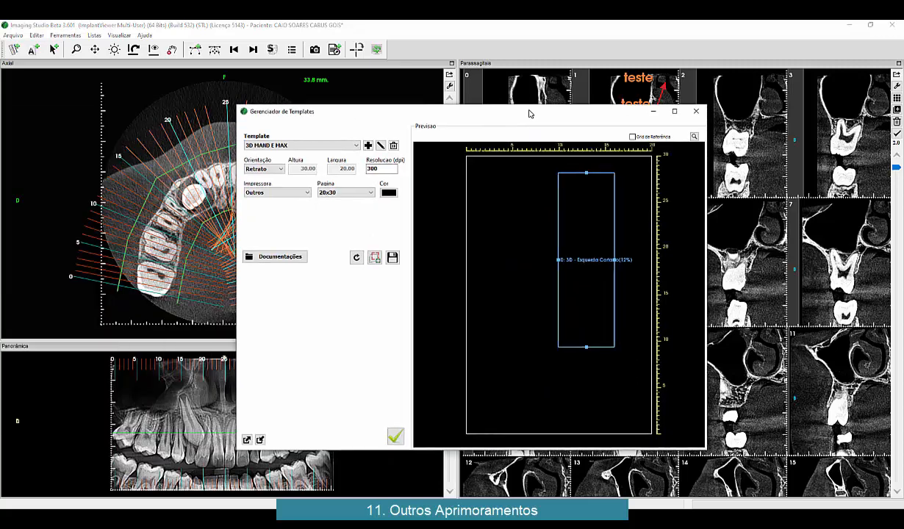
click(330, 146)
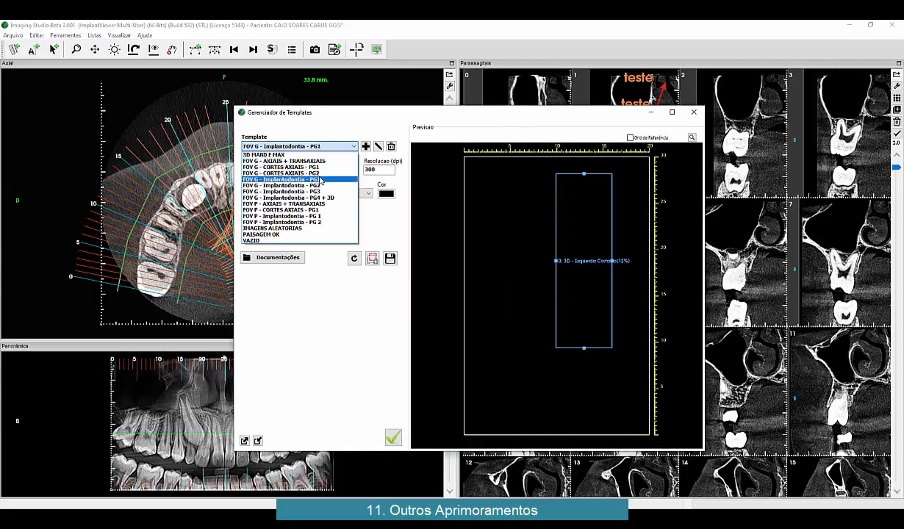
click(320, 179)
click(639, 138)
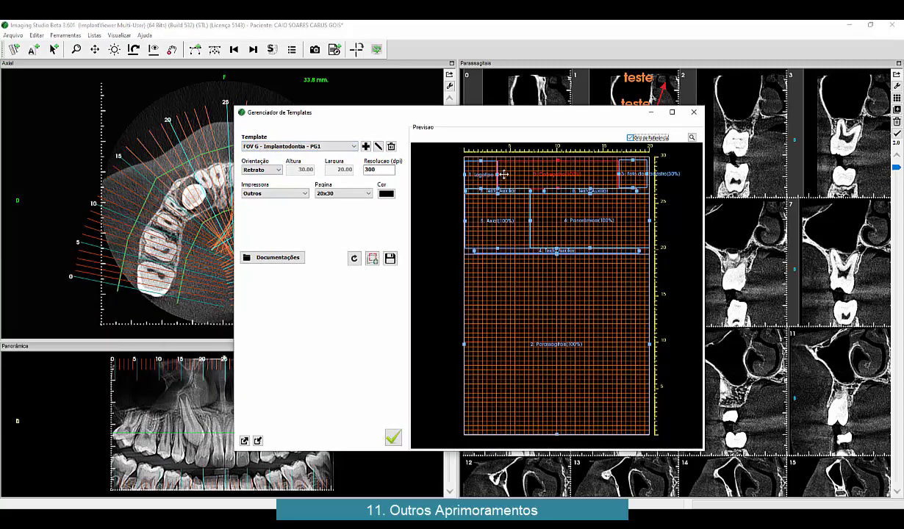
mouse_move(481, 175)
mouse_down()
mouse_move(452, 174)
mouse_move(480, 174)
mouse_up()
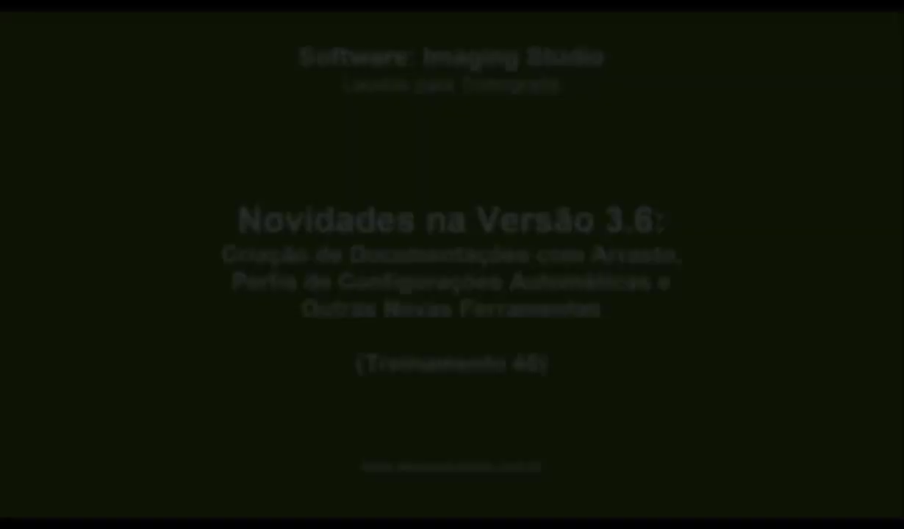